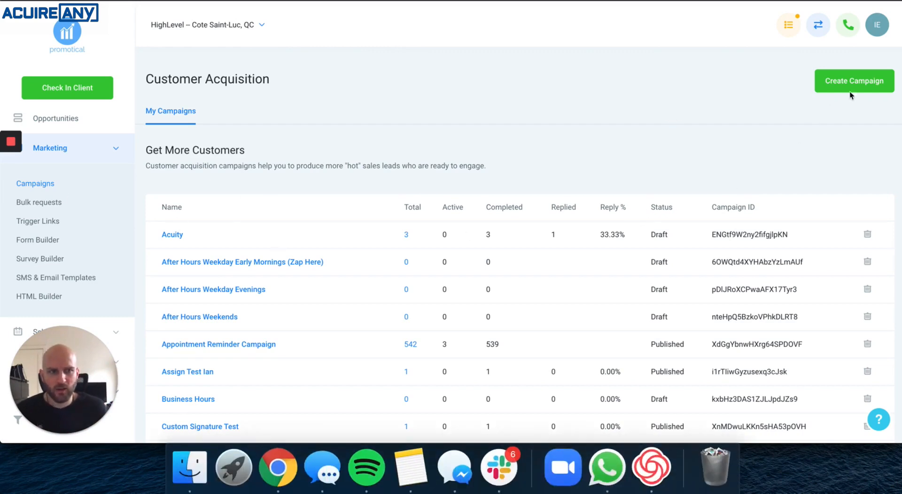
Create a new campaign with an Email event whose subject and body are both 'Test', and save the email.
click(865, 89)
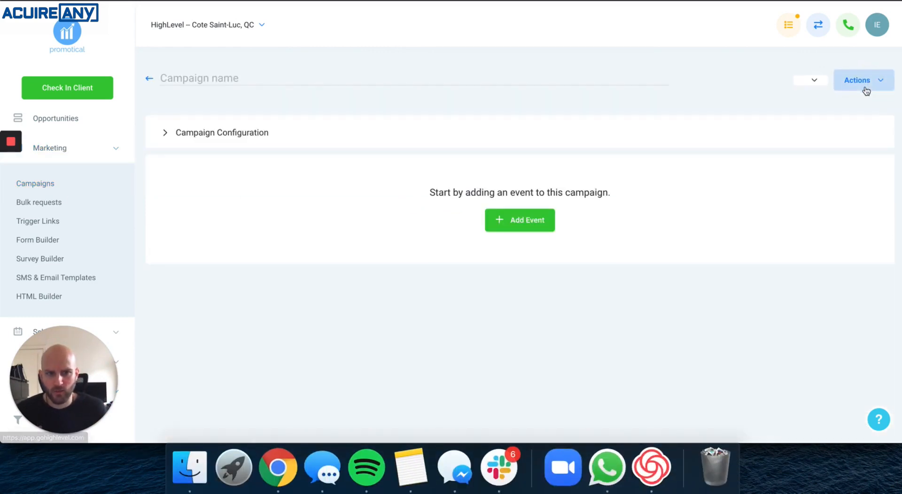
click(537, 285)
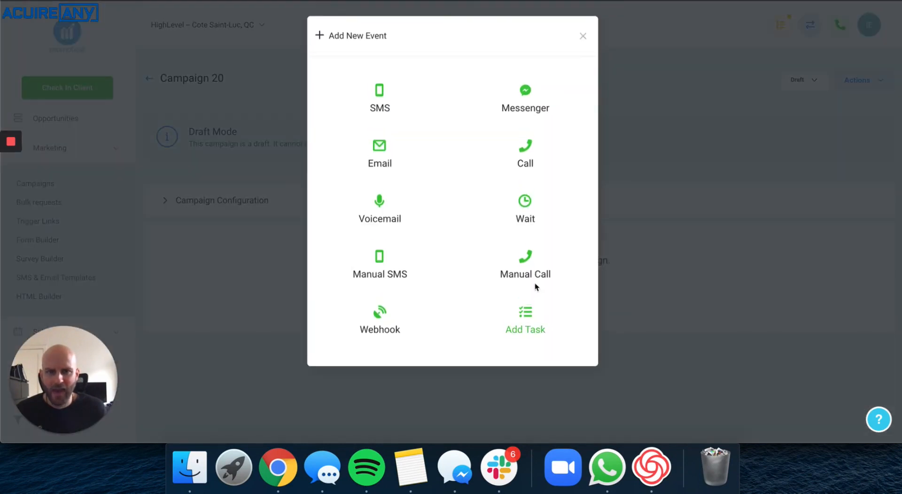
click(378, 157)
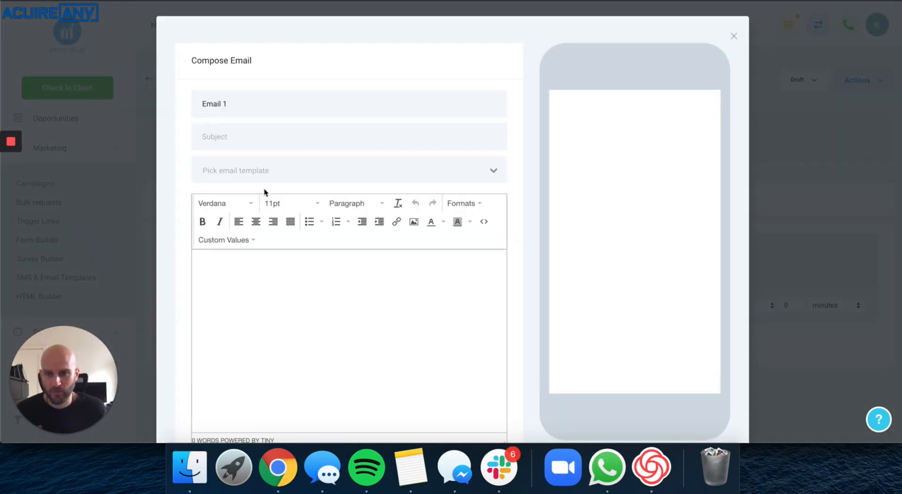
click(258, 136)
text(Test)
key(Tab)
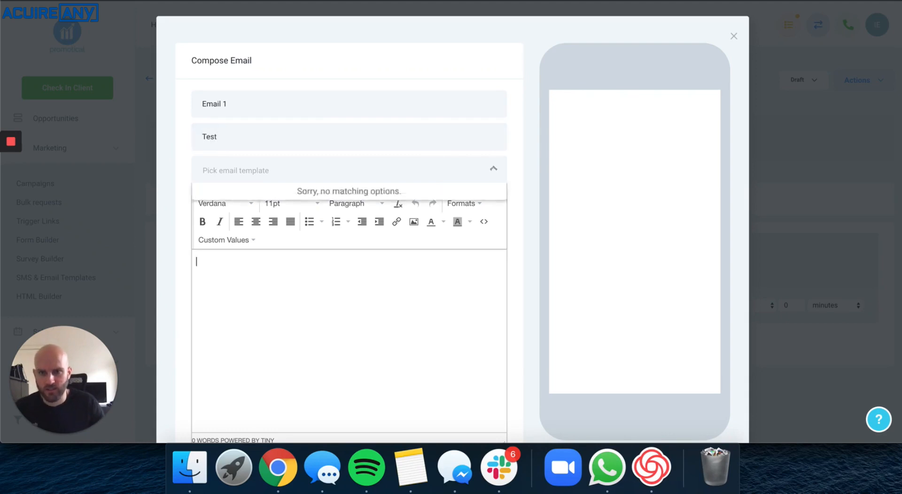
key(Tab)
text(Test)
scroll(312, 165, down, 10)
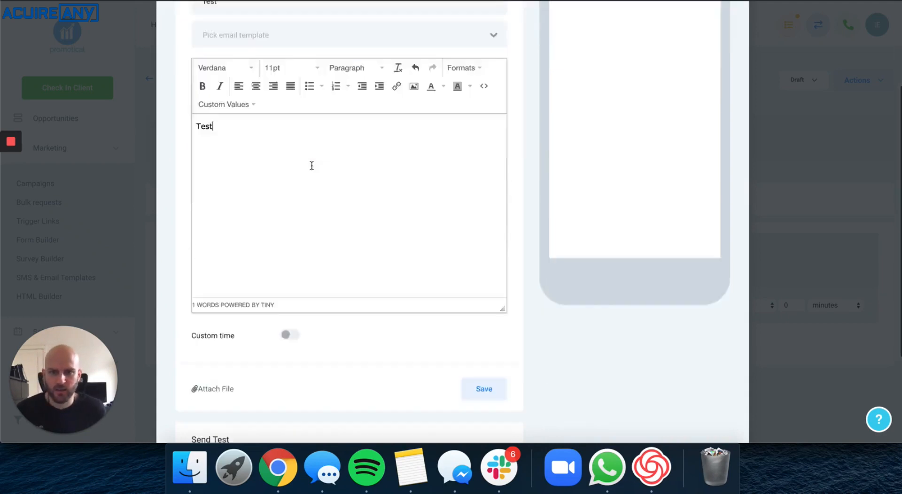
click(485, 253)
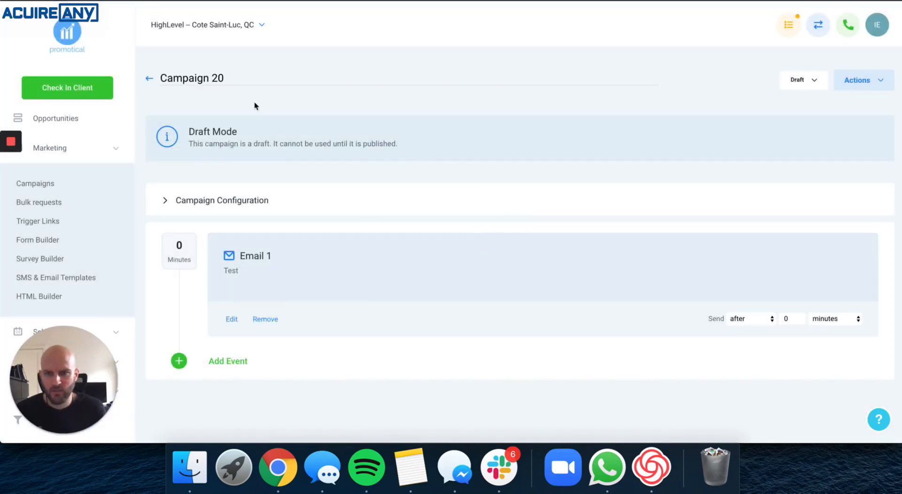
Rename the campaign to 'Email Testing' and set its status to Published.
triple_click(234, 75)
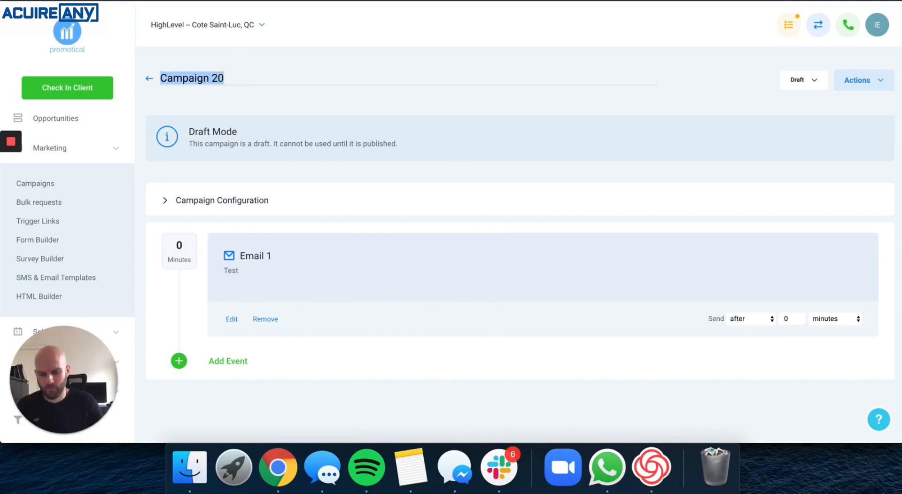
text(Email Testing)
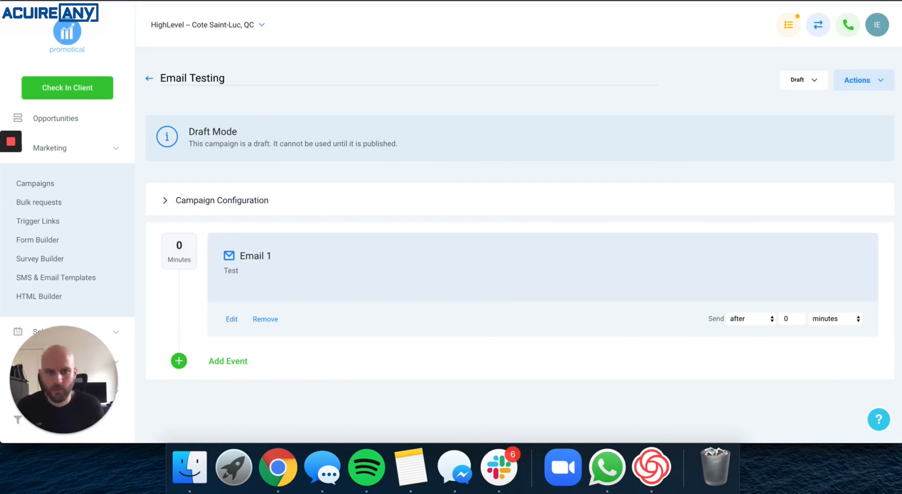
click(808, 82)
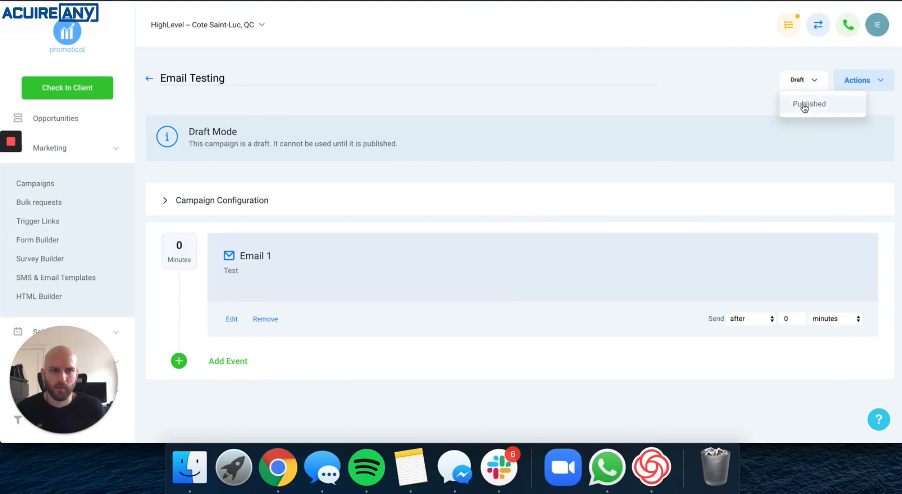
click(802, 105)
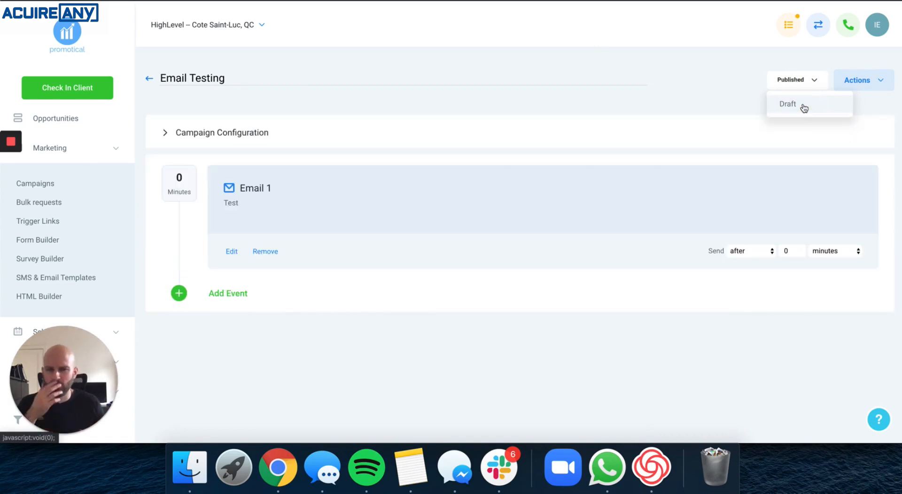
click(699, 101)
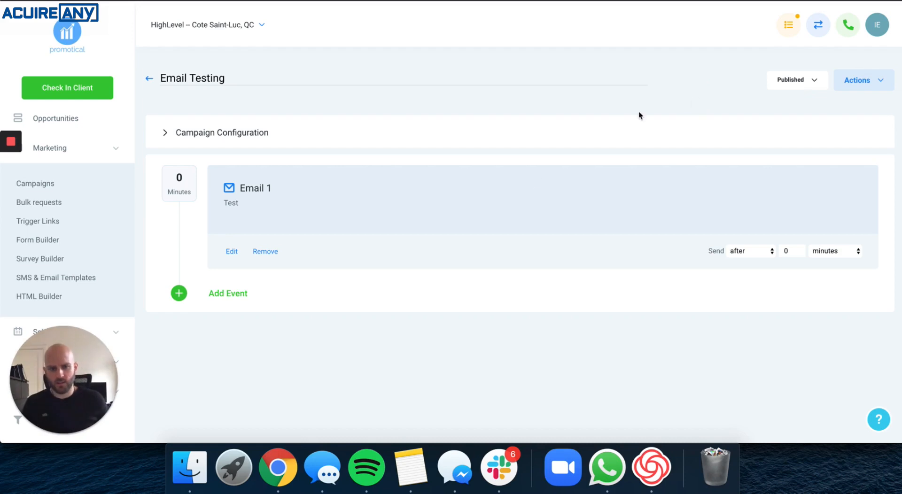
Open Contacts and add a single contact, filling in the first name, last name and e-mail address.
drag(101, 355, 879, 303)
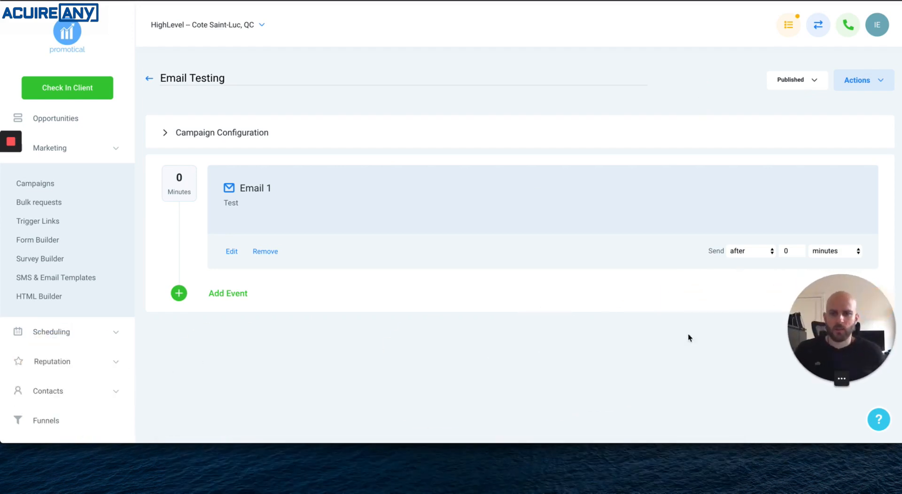
click(57, 391)
click(37, 372)
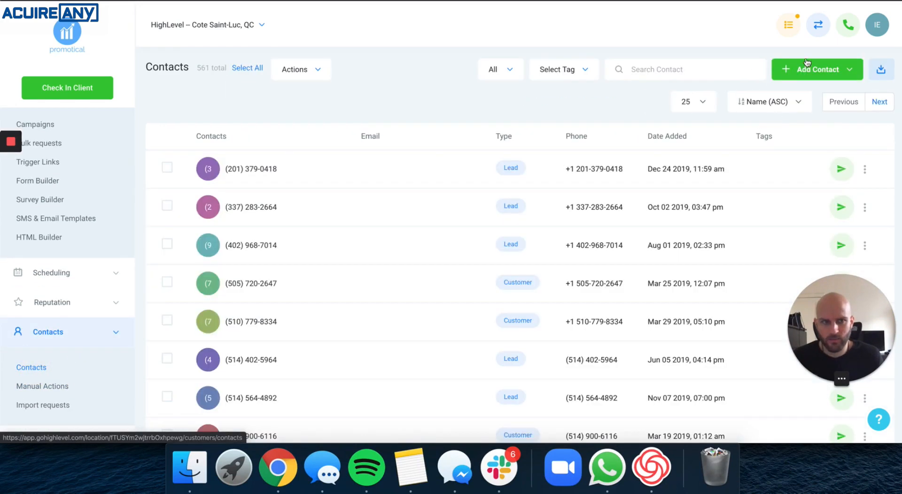
click(814, 70)
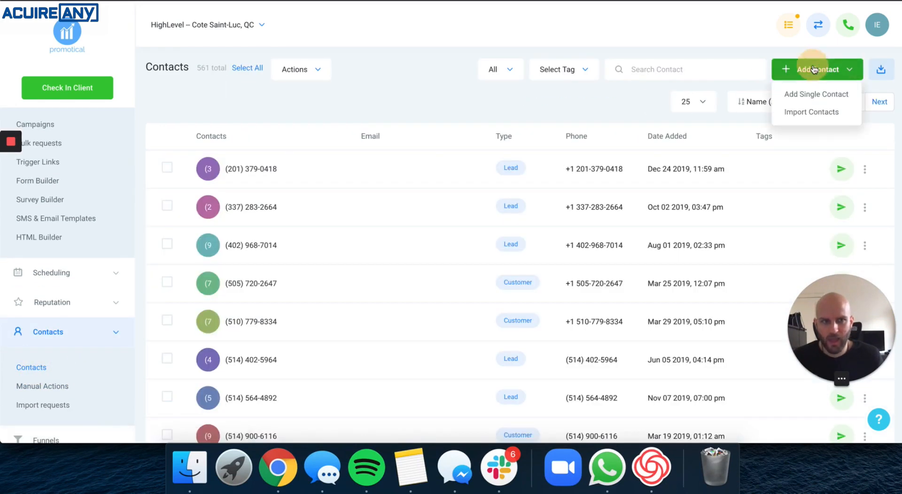
click(803, 94)
click(391, 218)
text(Ian)
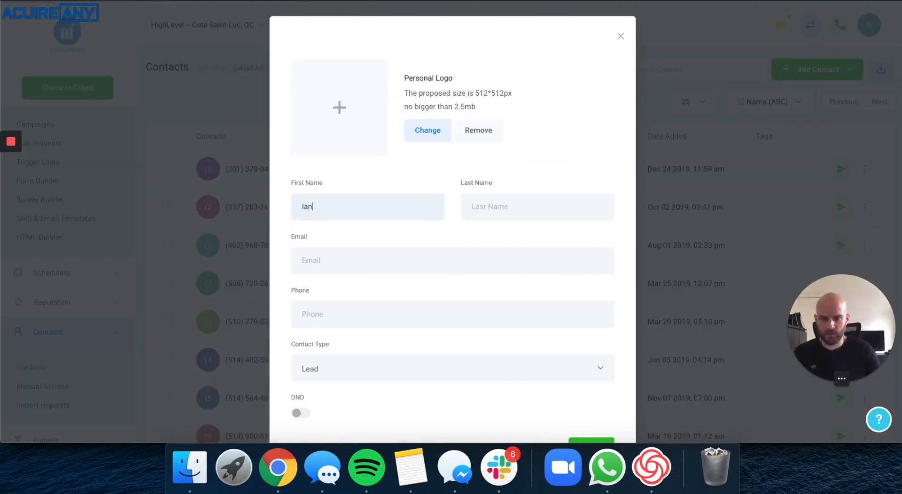
key(Tab)
text(Test)
key(Tab)
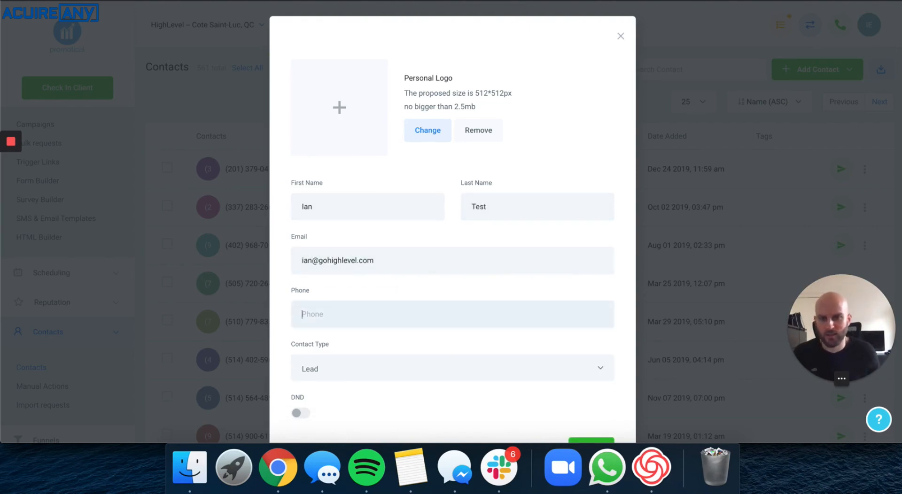
scroll(490, 238, down, 2)
click(591, 392)
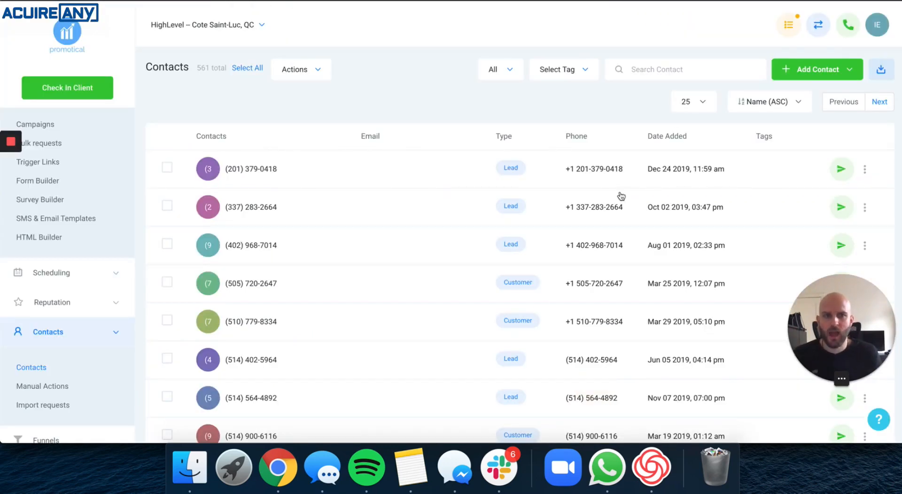
Search the contacts for the new test contact and delete the duplicate entry added at 12:59 pm.
click(689, 68)
text(ian)
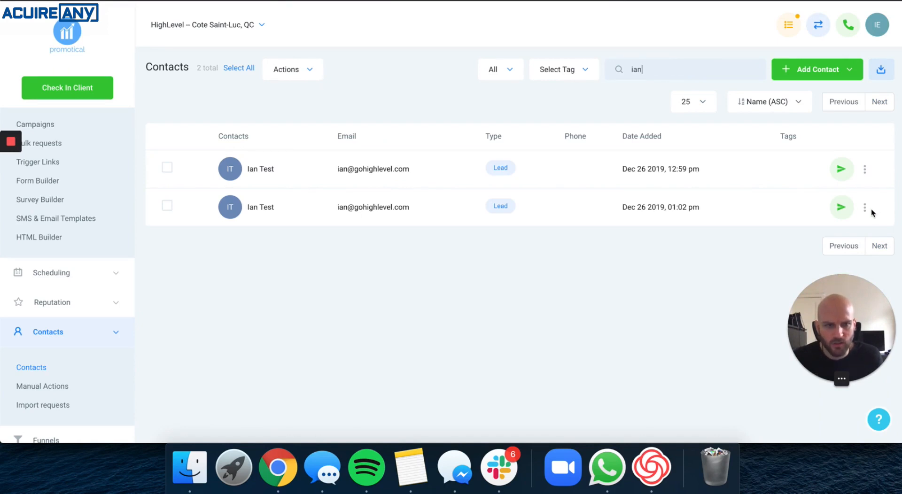
click(864, 169)
click(822, 249)
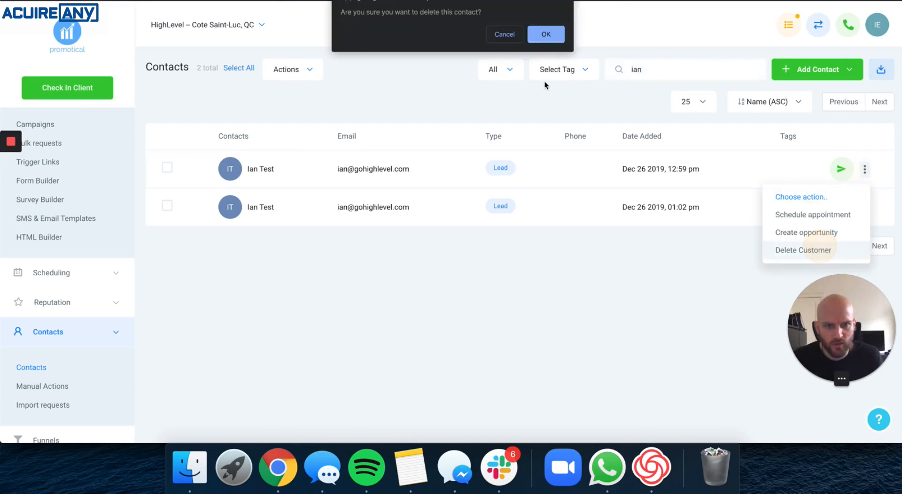
click(548, 40)
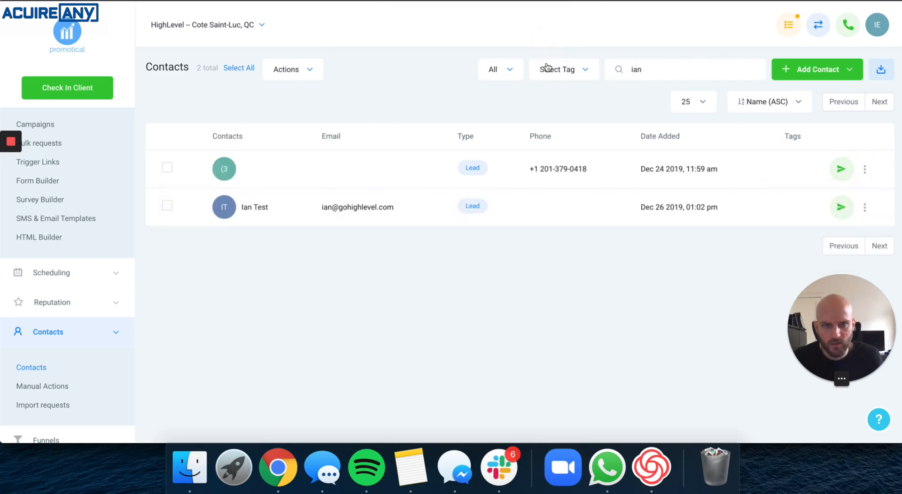
Open the remaining test contact and add it to the Email Testing campaign.
click(422, 305)
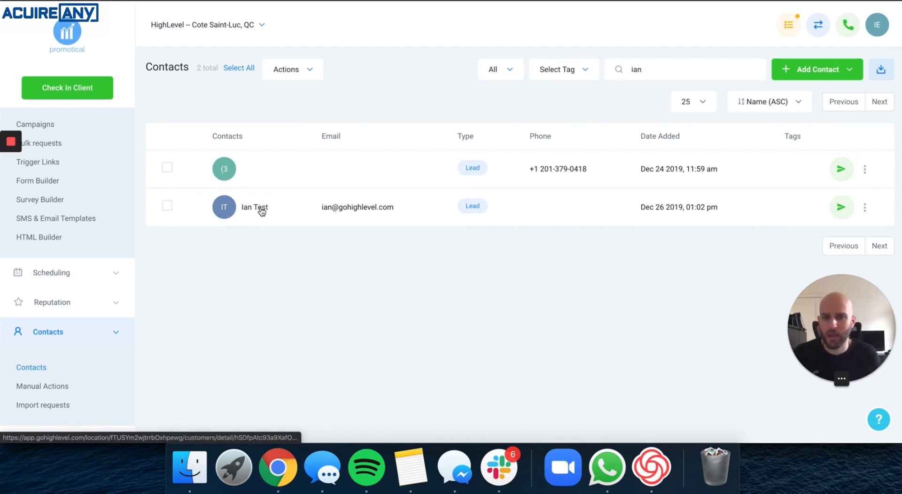
click(259, 212)
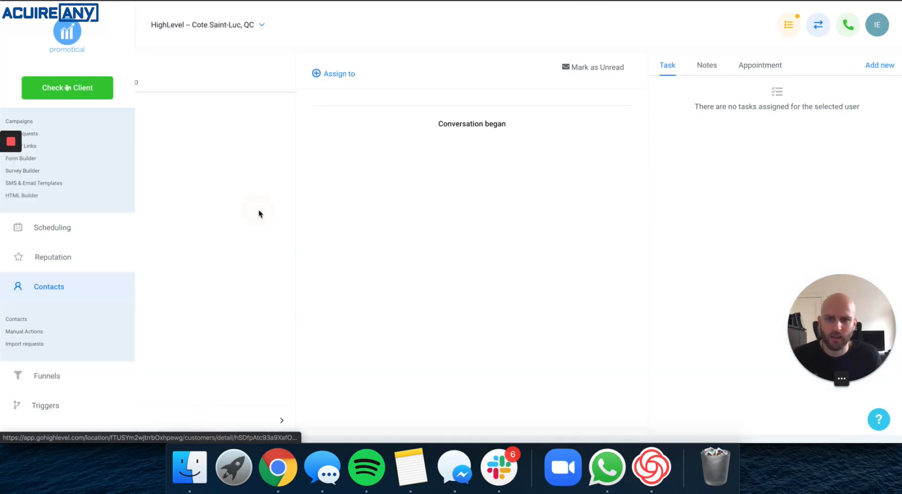
scroll(162, 225, down, 5)
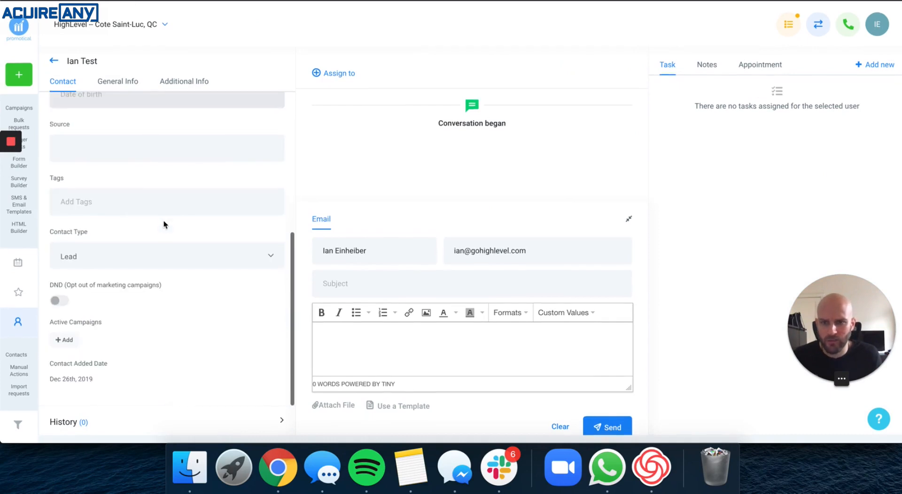
click(70, 341)
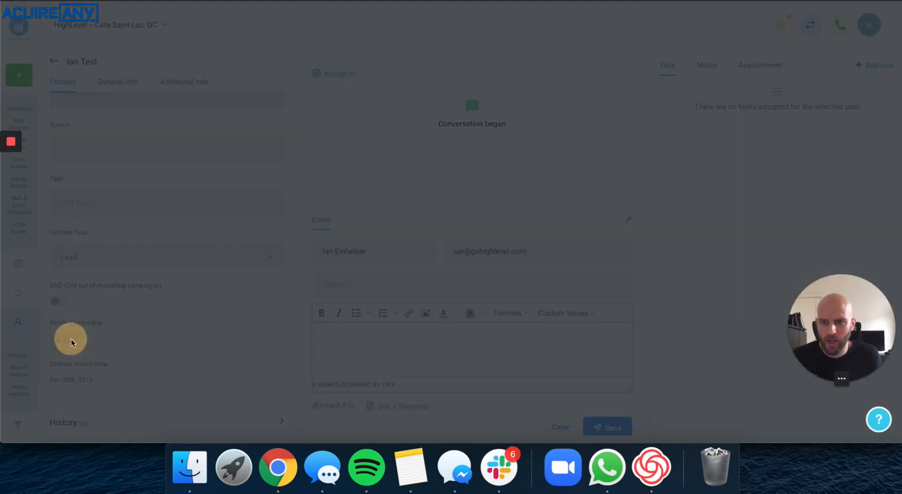
click(350, 101)
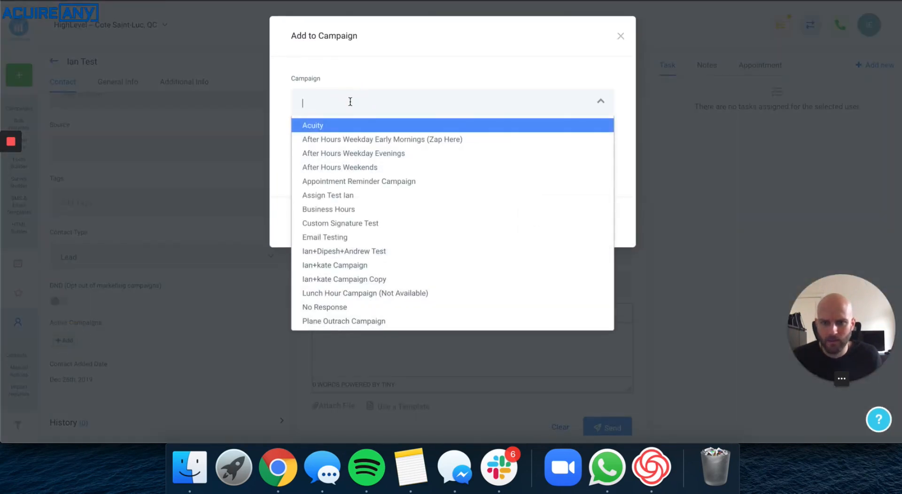
click(353, 237)
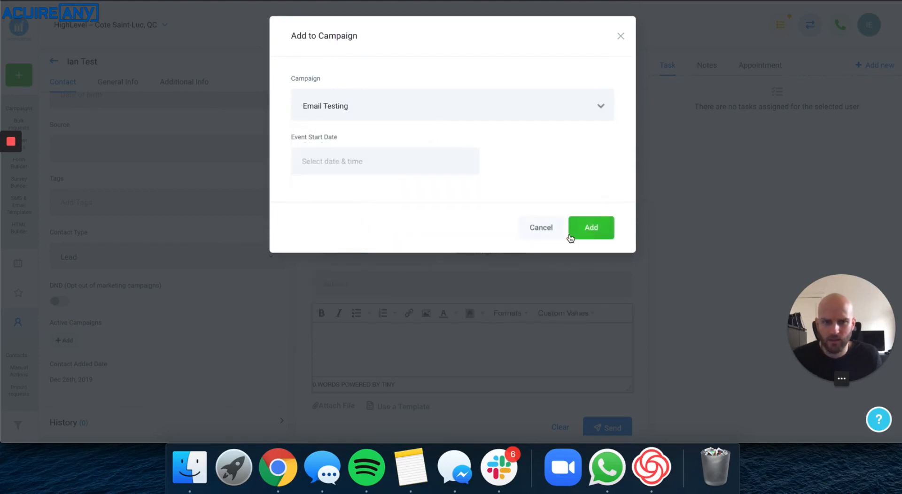
click(585, 230)
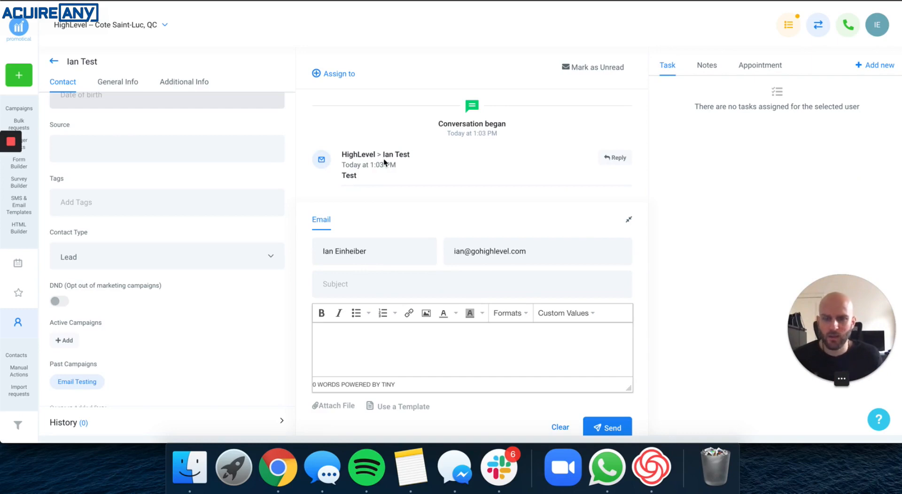
Switch to the Gmail browser window and reload the inbox.
right_click(286, 461)
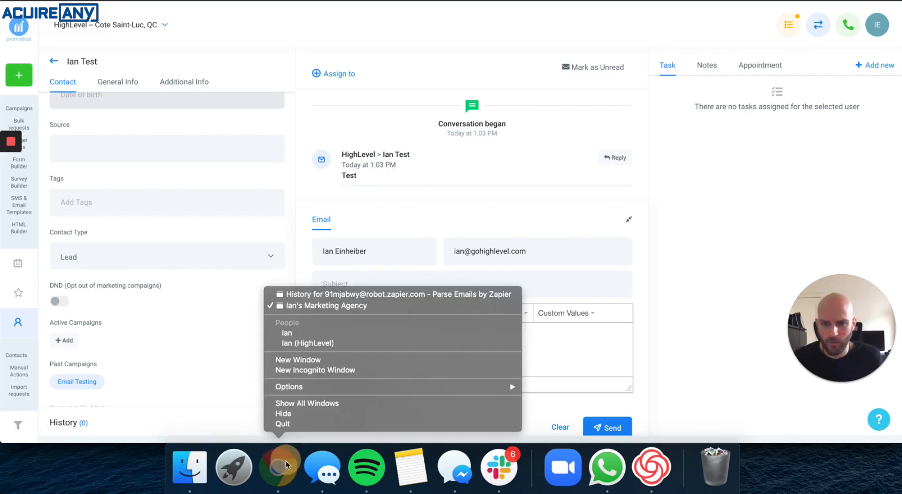
click(306, 295)
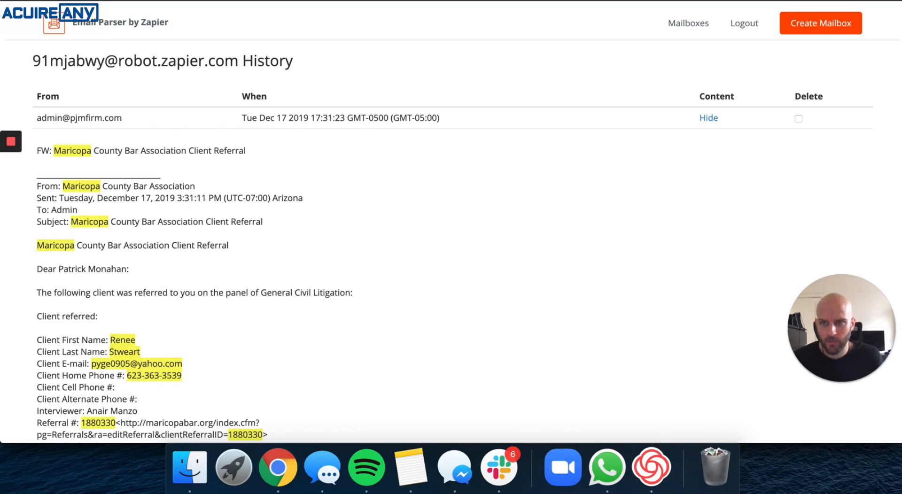
click(71, 1)
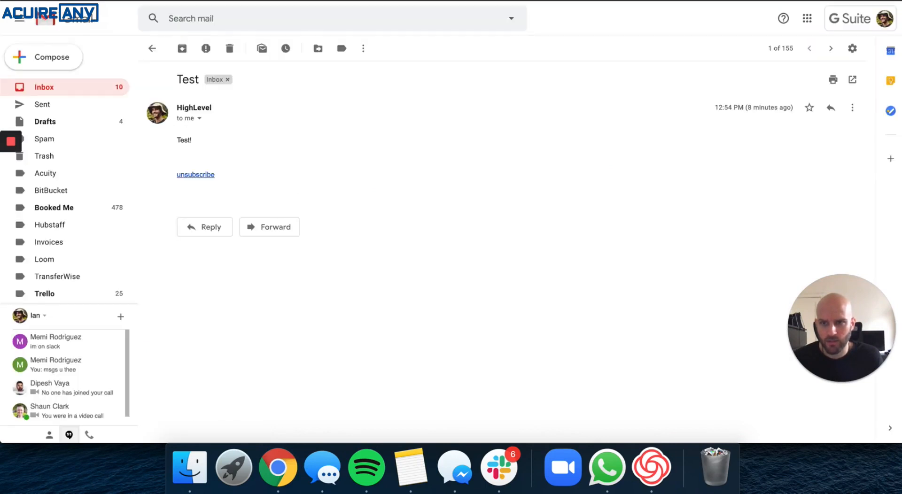
click(48, 90)
click(51, 90)
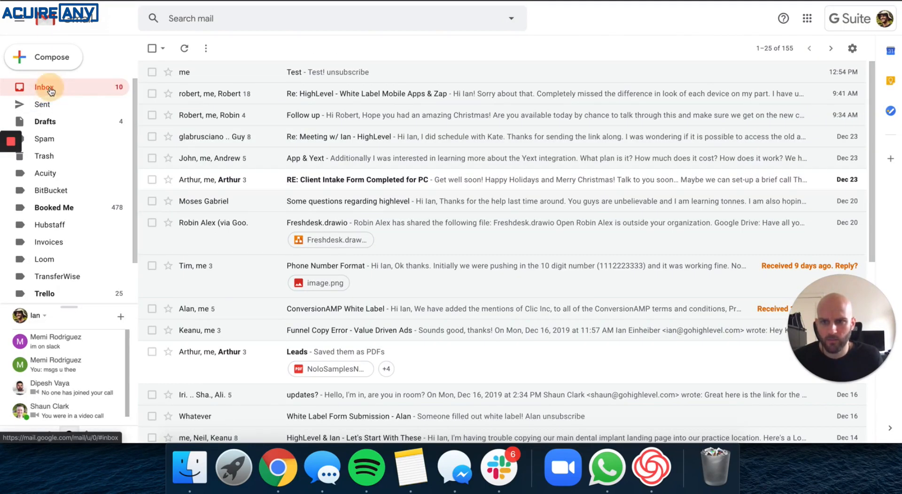
click(51, 91)
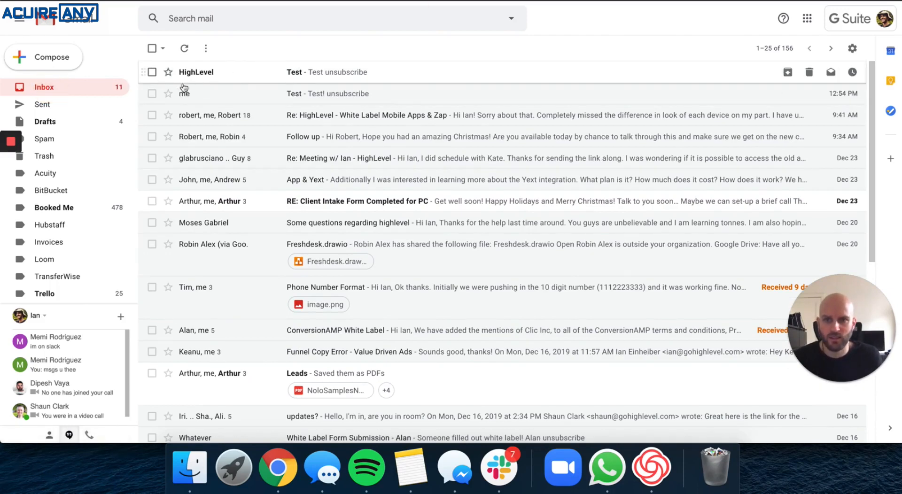
Archive the older 'Test' email and open the new 'Test' message from HighLevel.
click(152, 93)
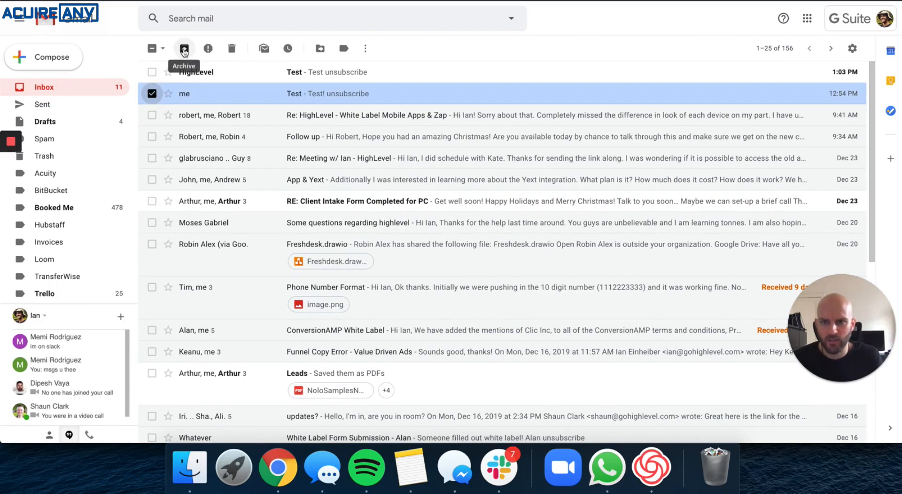
click(185, 49)
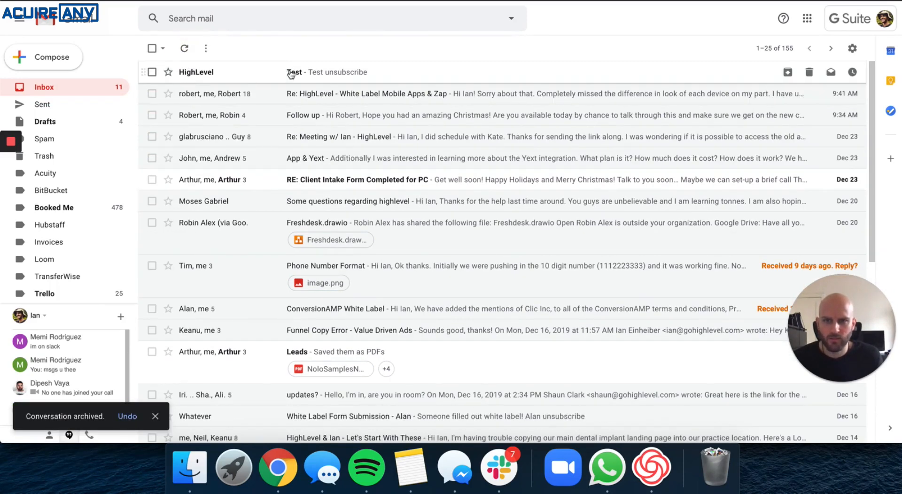
click(196, 75)
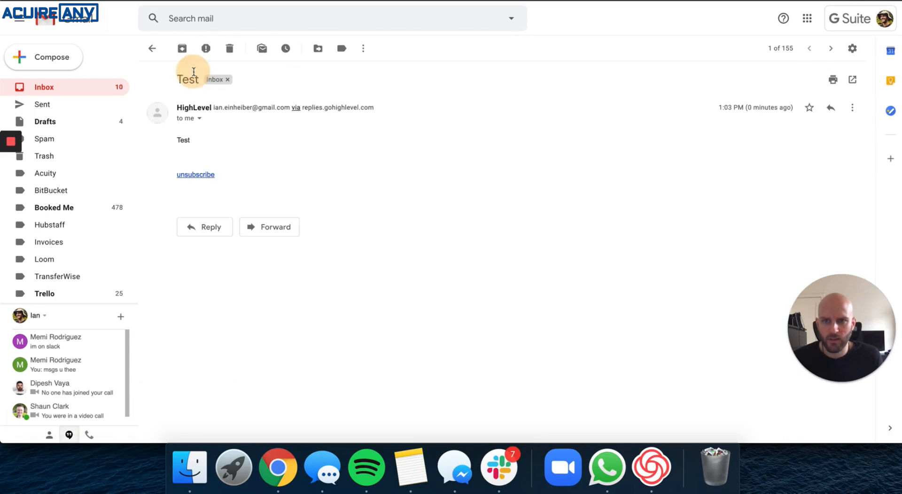
Examine the received message's sender name, sender address and the sending domain shown next to it.
triple_click(195, 107)
double_click(195, 108)
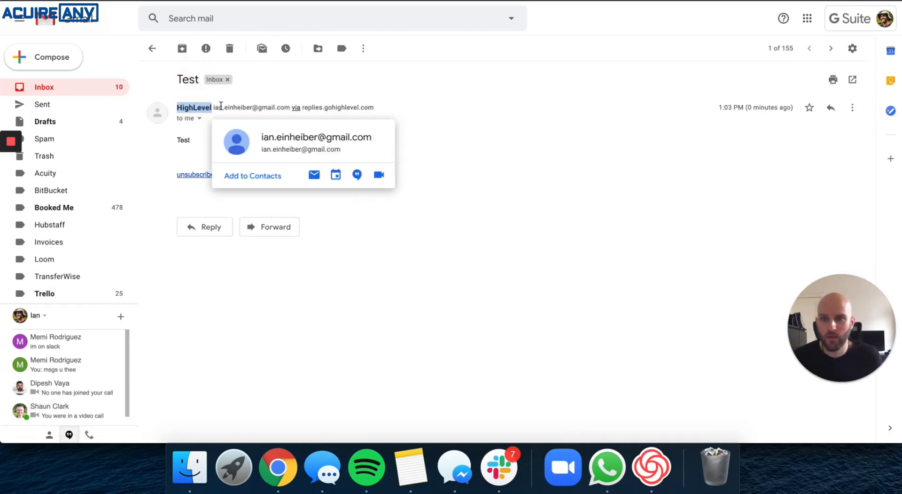
triple_click(251, 108)
click(254, 108)
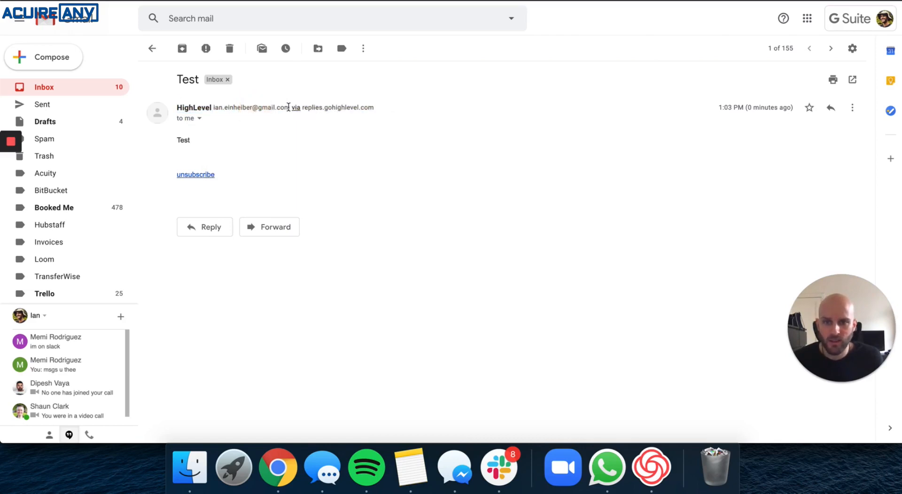
drag(290, 108, 212, 108)
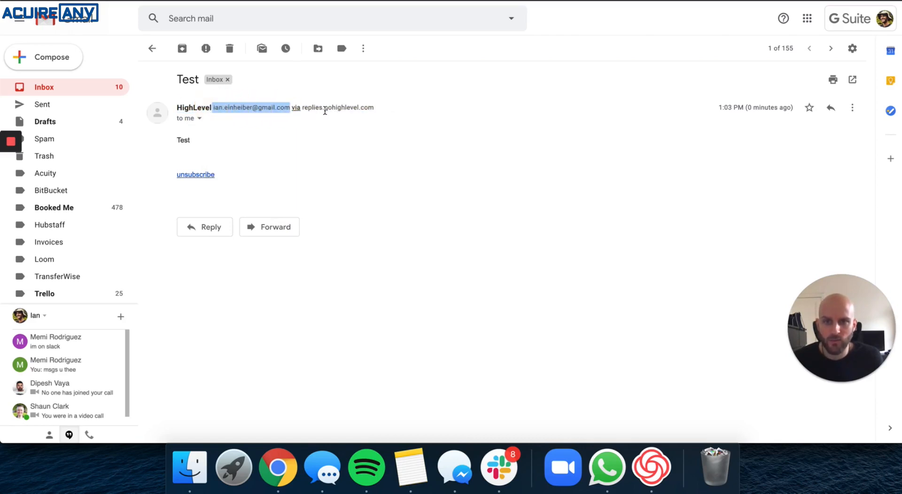
drag(373, 108, 305, 108)
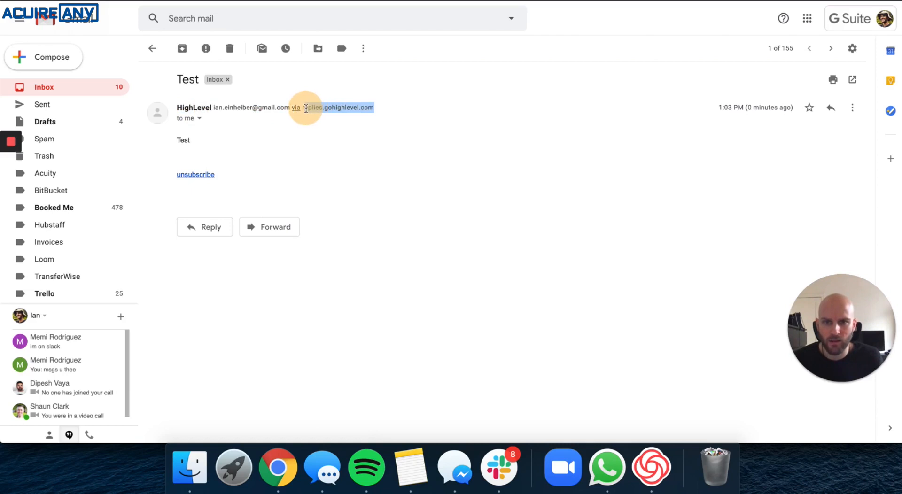
click(312, 108)
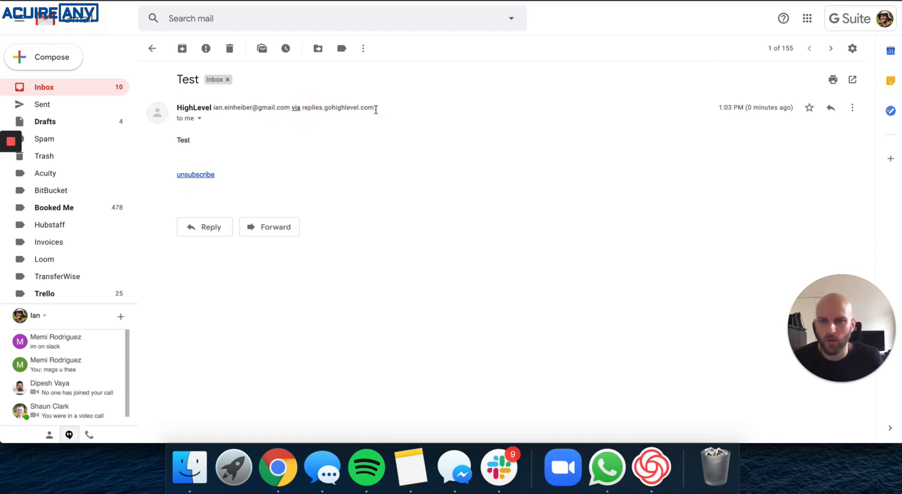
drag(376, 109, 177, 108)
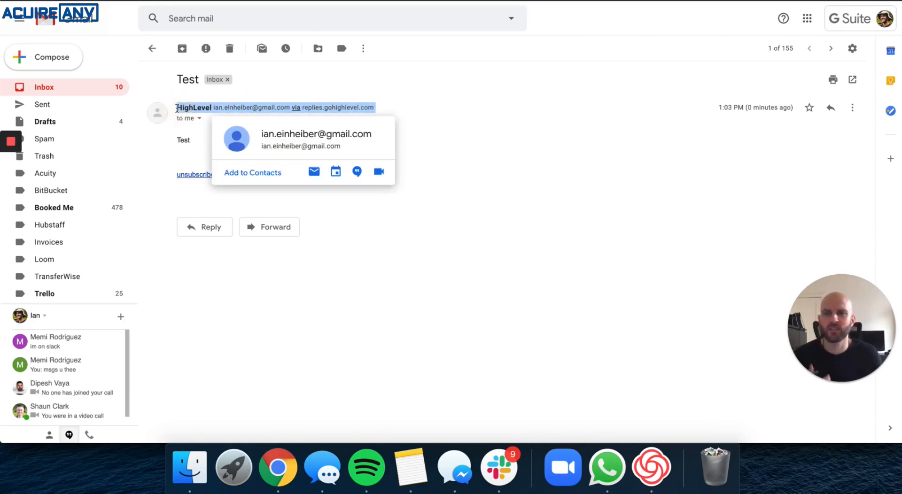
click(376, 220)
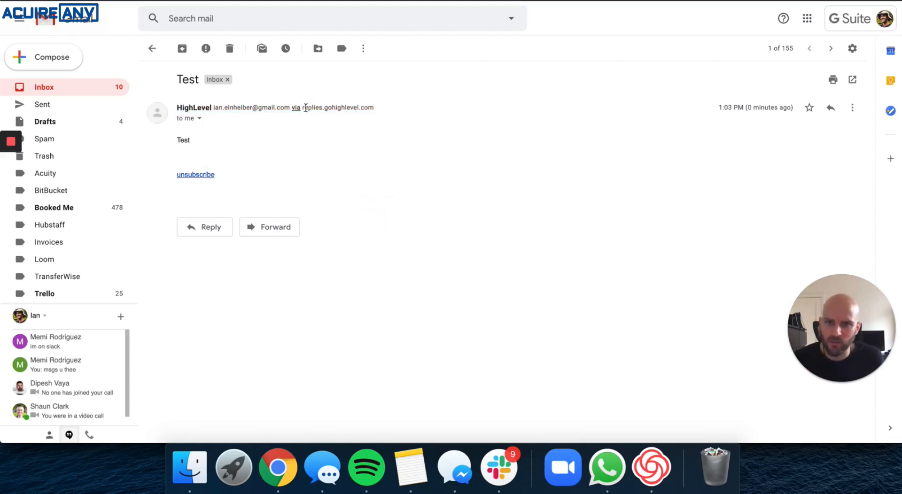
drag(303, 108, 372, 108)
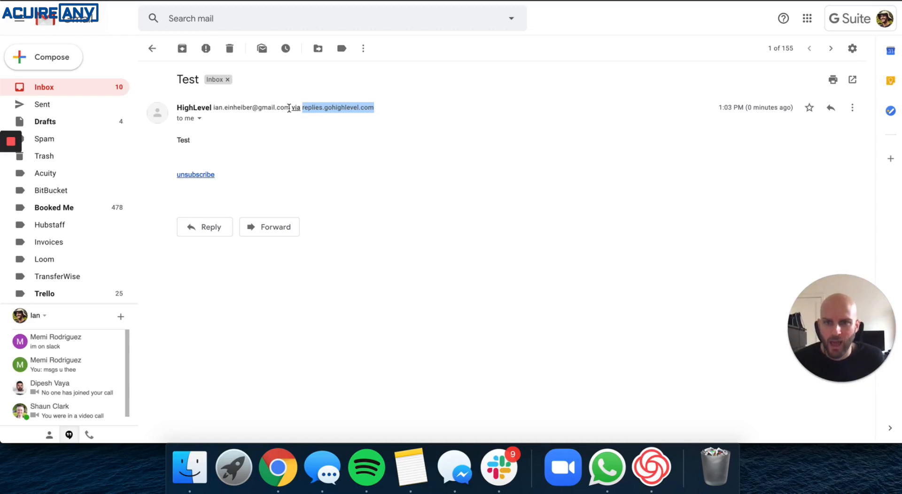
drag(289, 108, 173, 110)
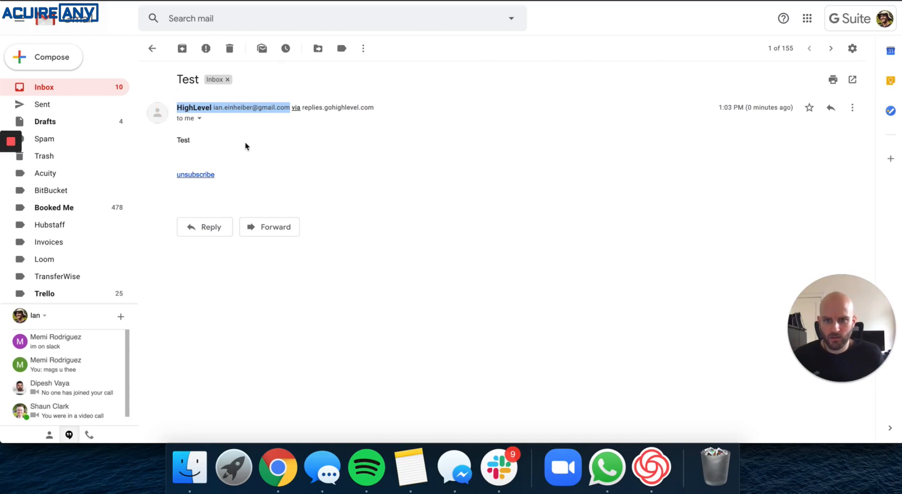
click(226, 108)
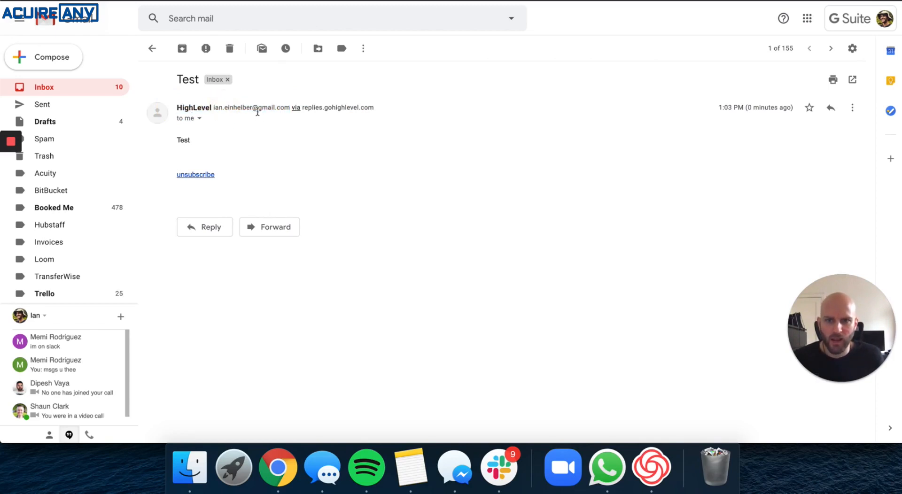
Switch to the HighLevel window and open the company Settings page to review the company email.
right_click(298, 466)
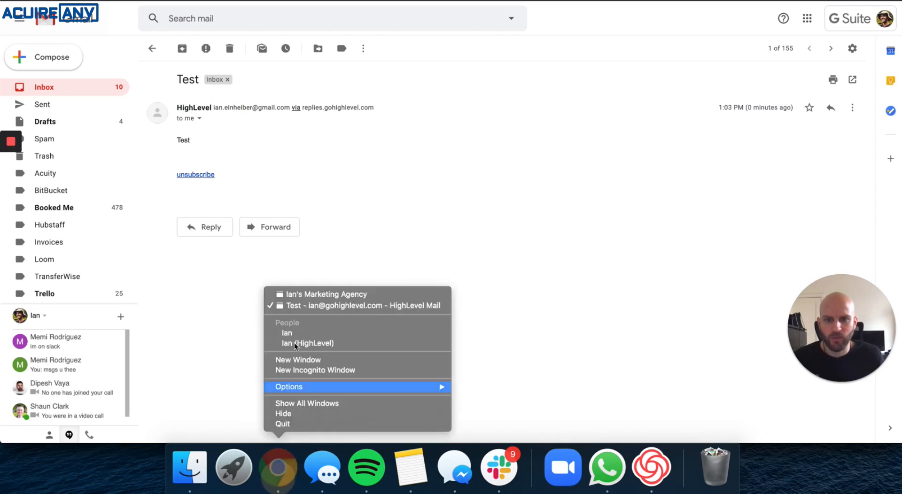
click(313, 295)
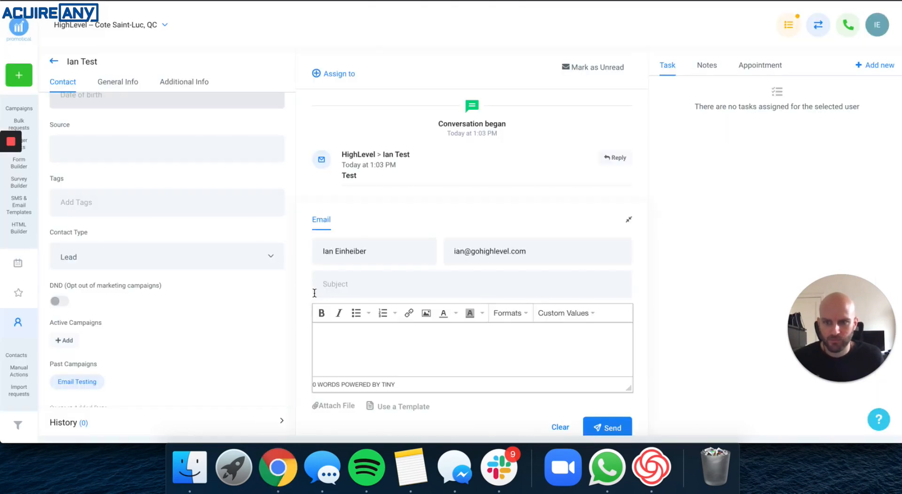
click(55, 62)
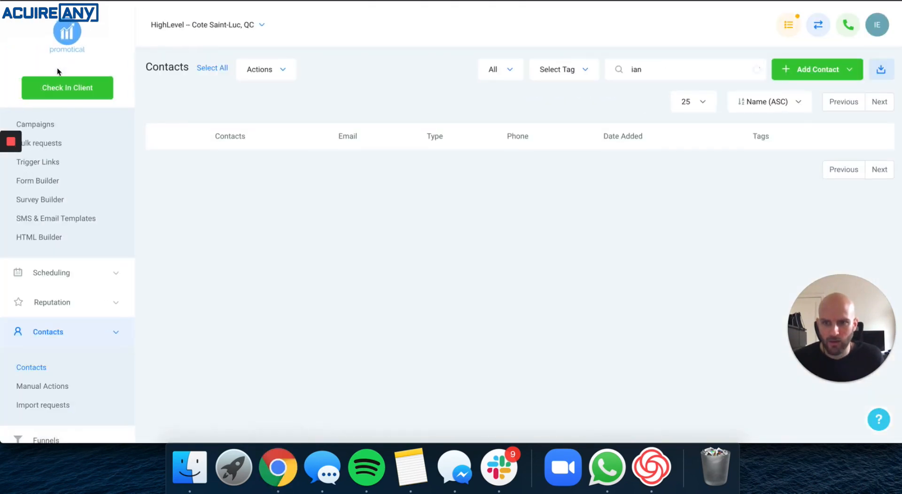
scroll(77, 298, down, 4)
click(46, 430)
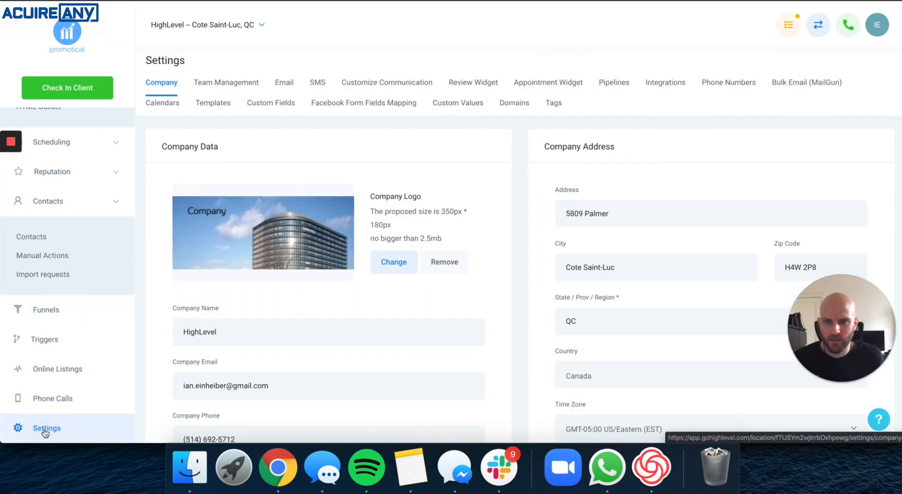
click(165, 87)
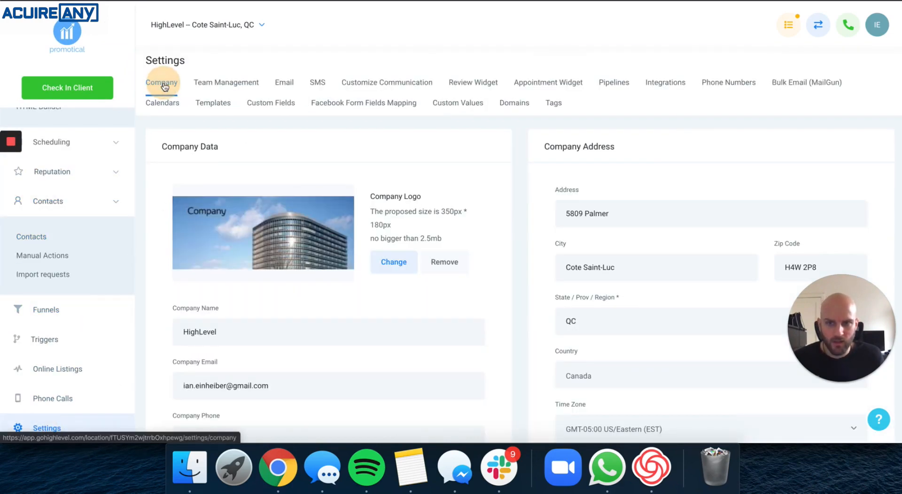
scroll(202, 329, down, 3)
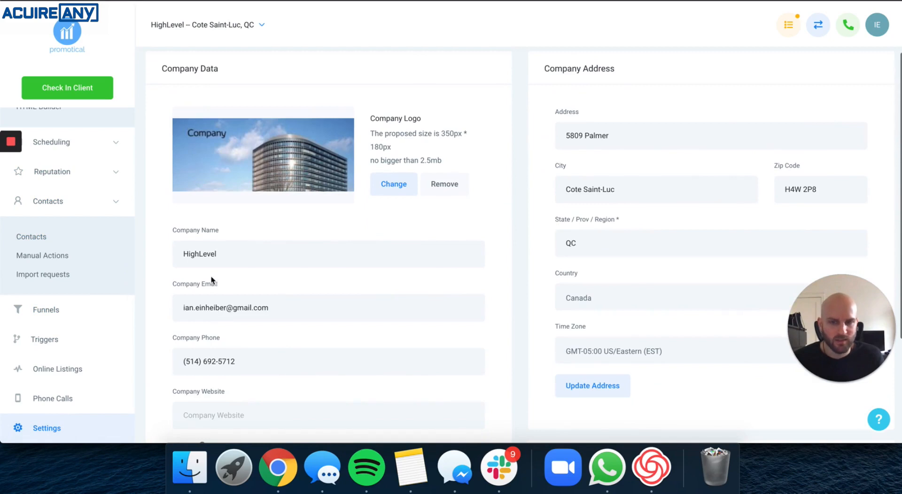
scroll(218, 251, down, 1)
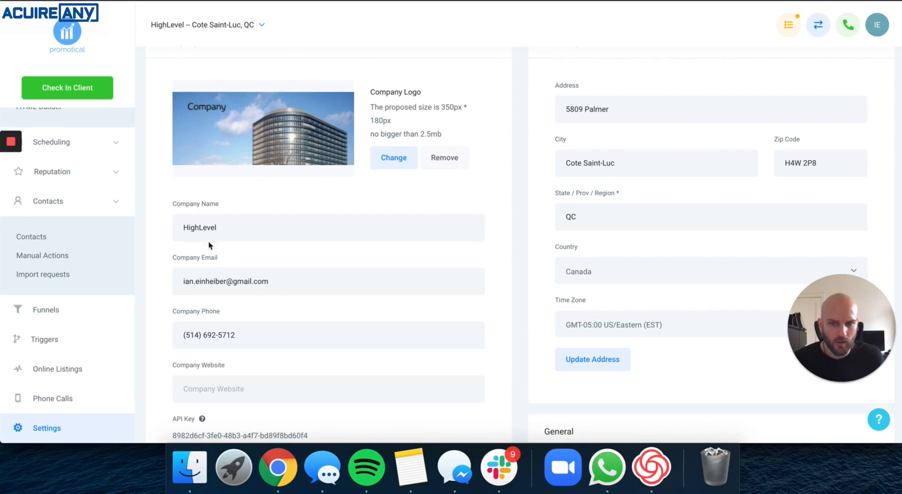
scroll(218, 237, up, 4)
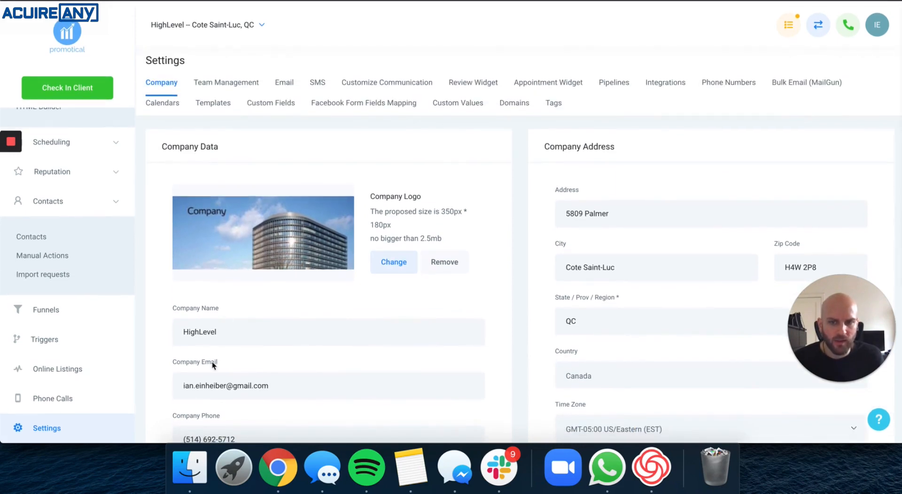
Switch back and forth between the Gmail and HighLevel windows to compare the sender address with the company email.
right_click(278, 468)
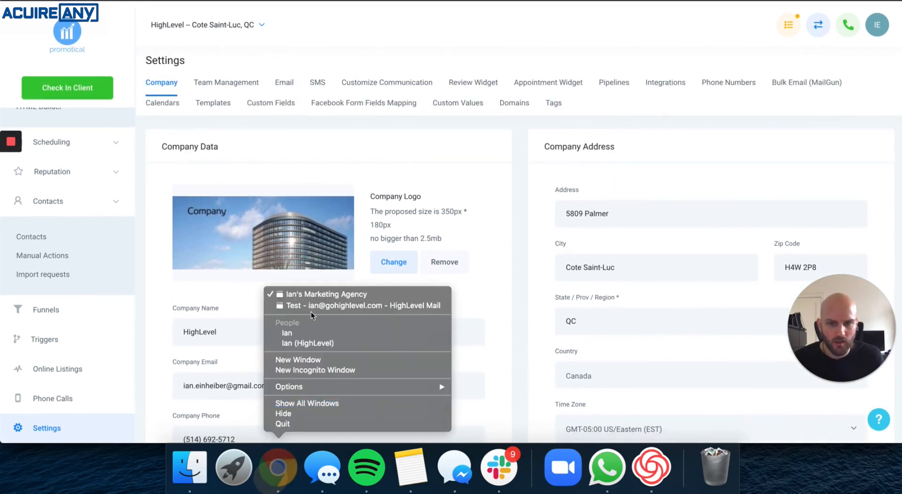
click(310, 300)
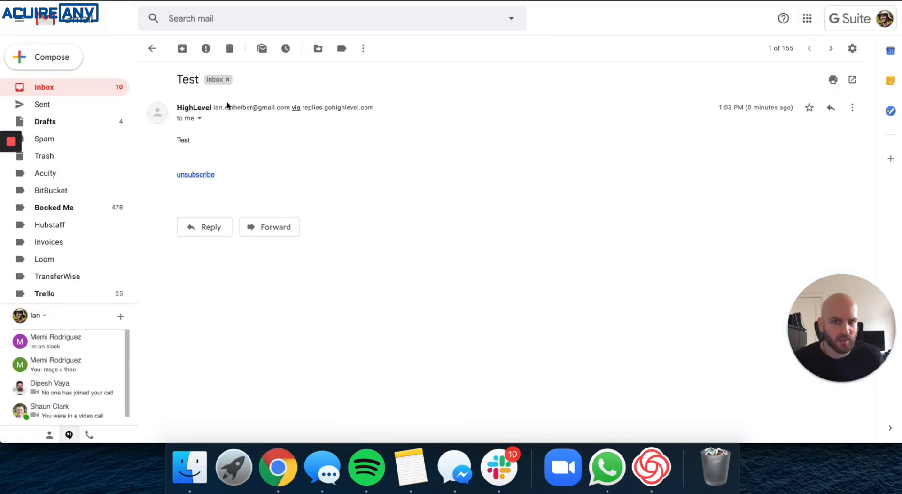
right_click(278, 468)
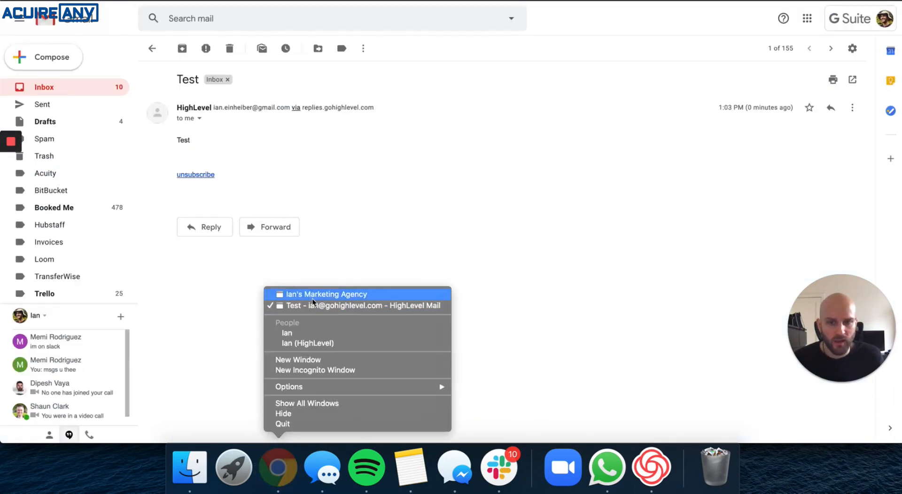
click(312, 297)
right_click(278, 467)
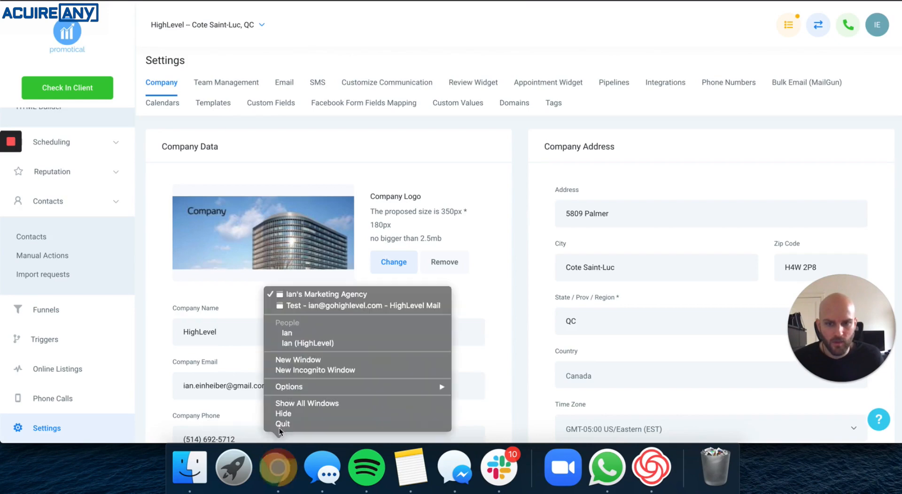
click(309, 306)
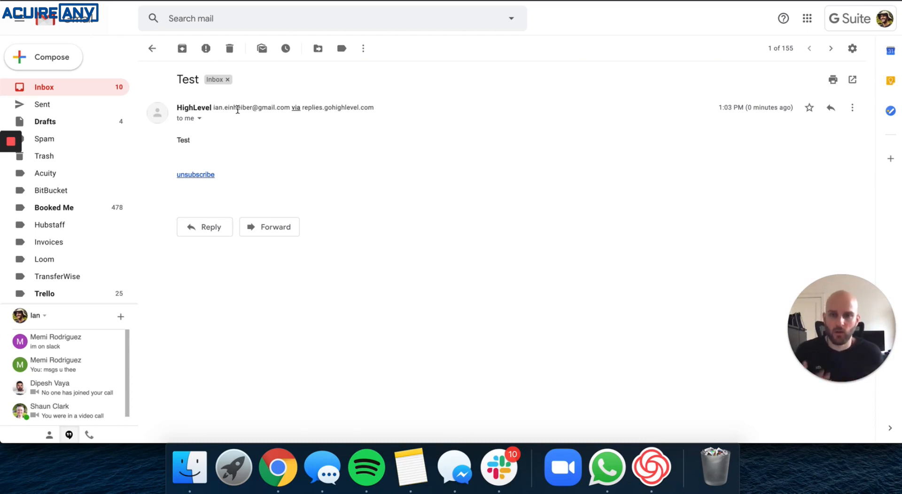
right_click(278, 468)
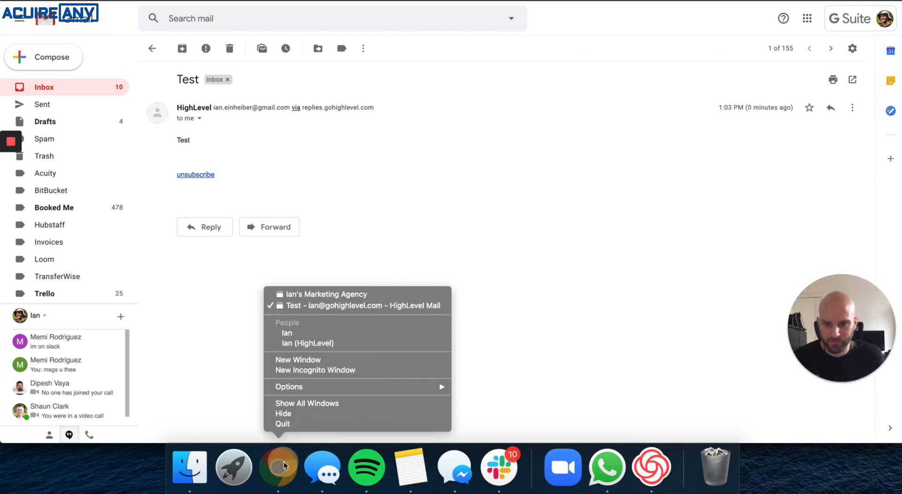
click(302, 294)
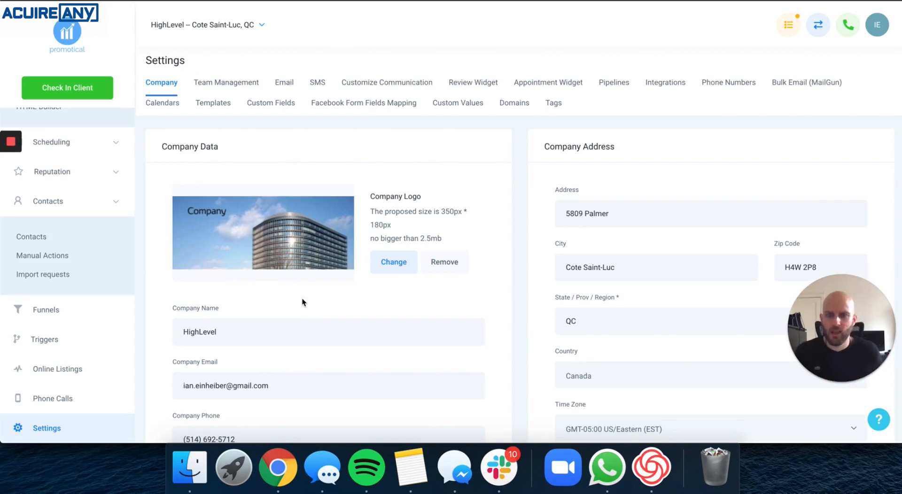
Clear the Company Email field in the company settings.
scroll(273, 310, down, 2)
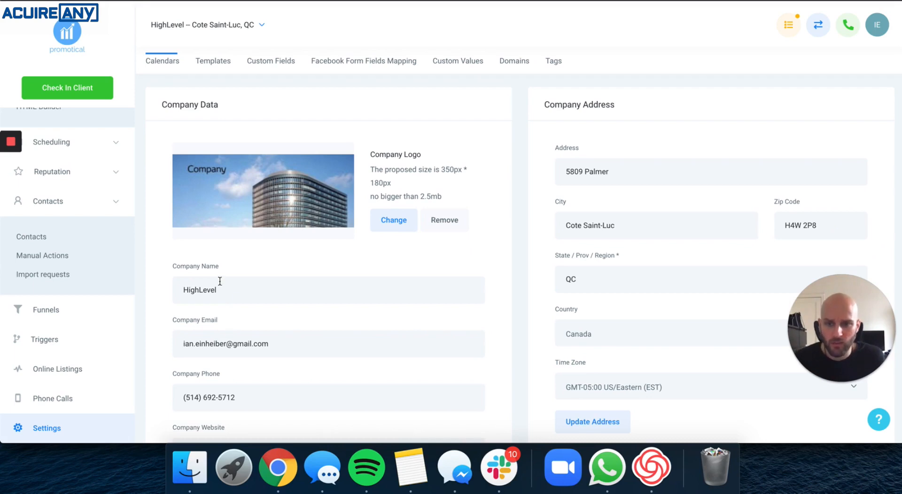
triple_click(288, 343)
key(BackSpace)
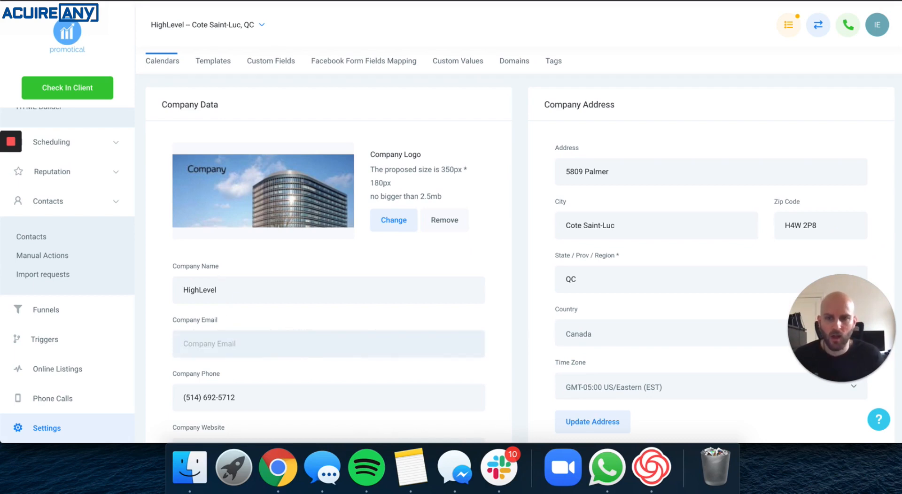
scroll(277, 336, down, 5)
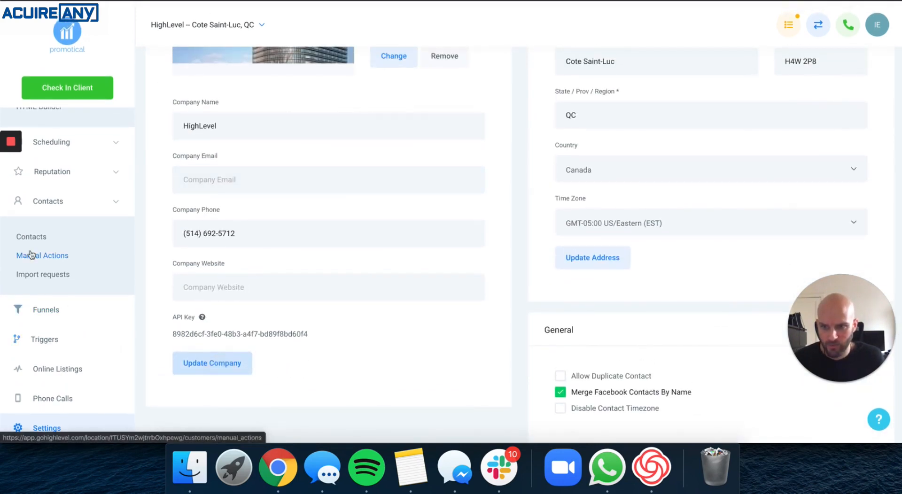
Open the test contact from the contacts list and add it to the Email Testing campaign again.
click(31, 238)
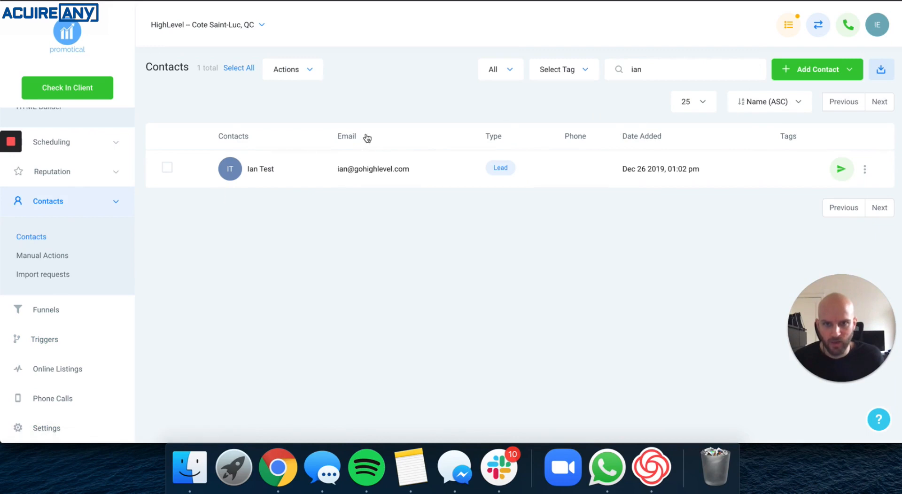
click(260, 169)
scroll(207, 226, down, 5)
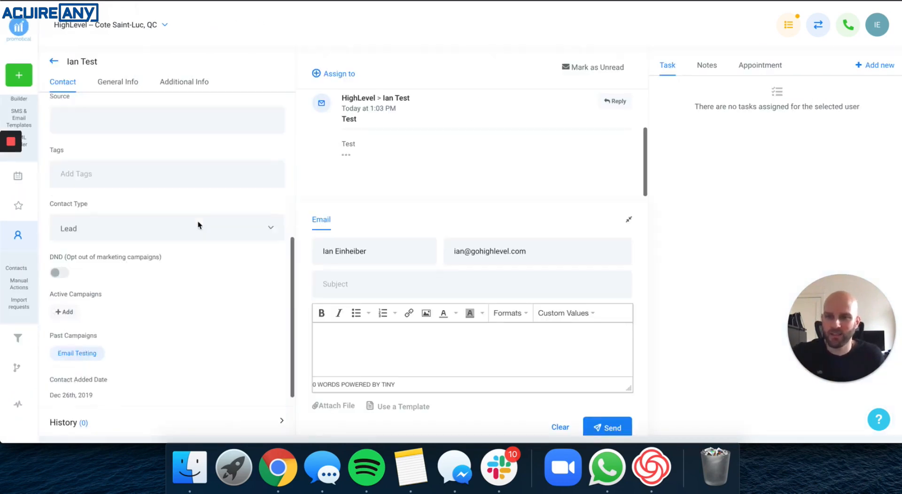
click(66, 296)
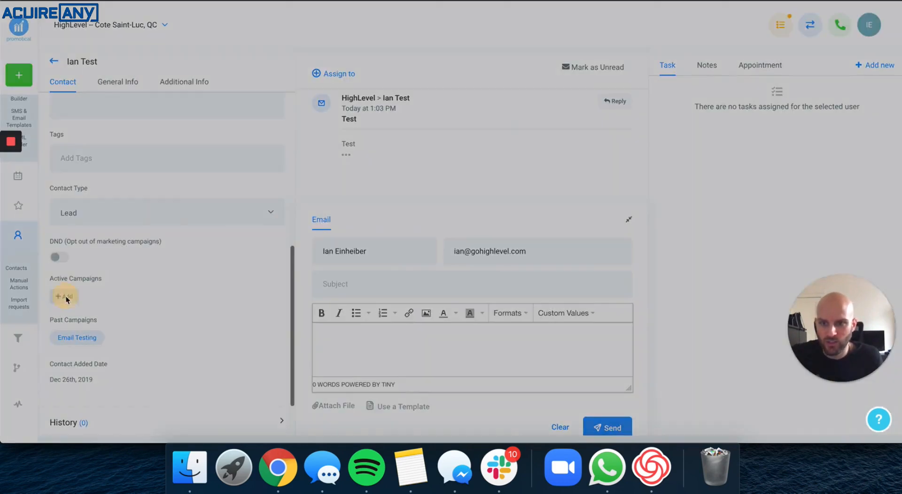
click(379, 101)
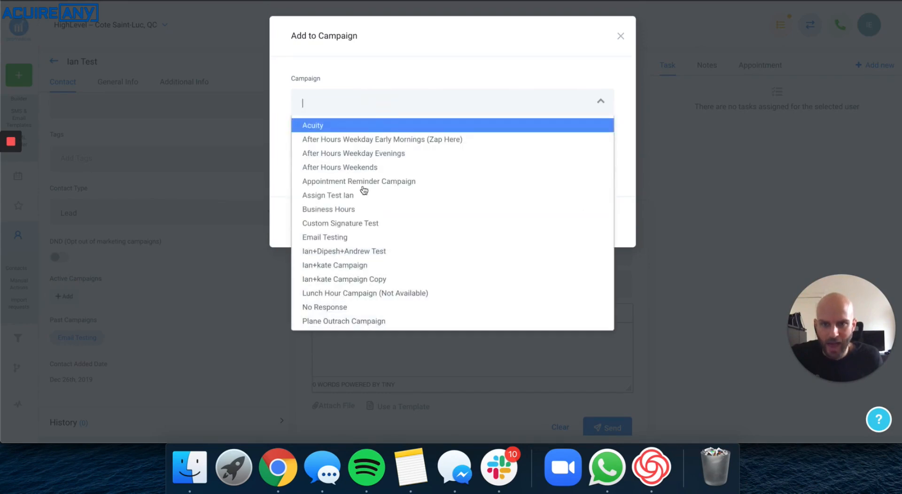
click(337, 236)
click(605, 225)
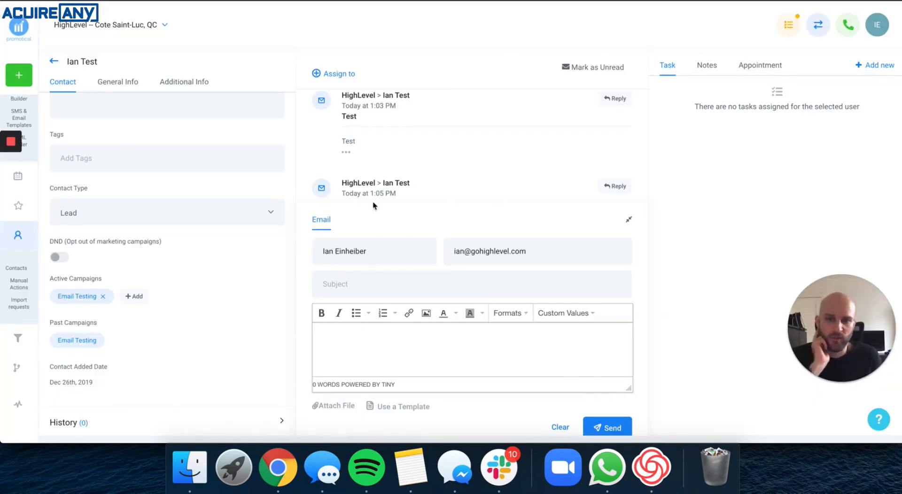
Switch to the Gmail browser window.
right_click(278, 467)
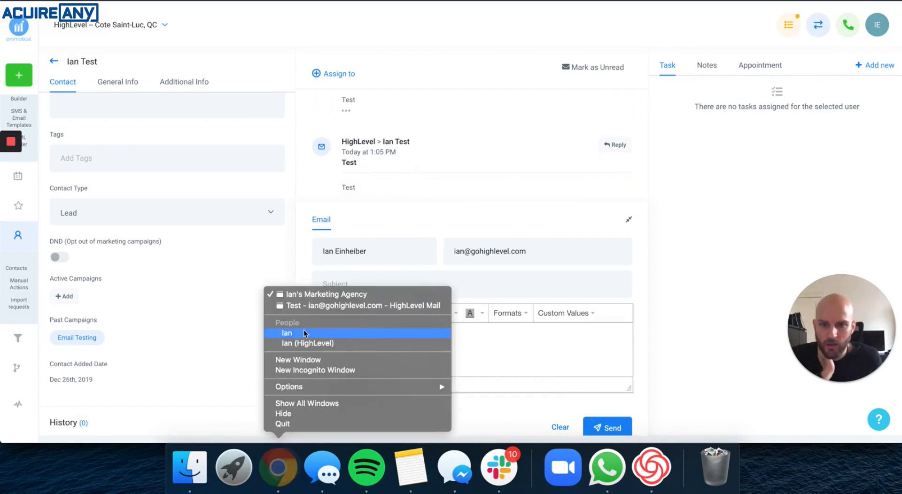
click(312, 307)
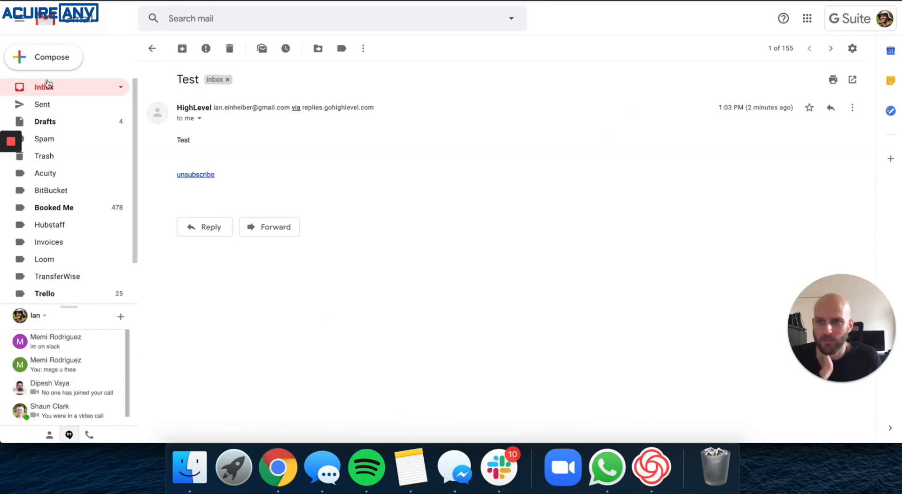
Open the newest Test email in the inbox and view its sender details.
click(48, 85)
click(49, 88)
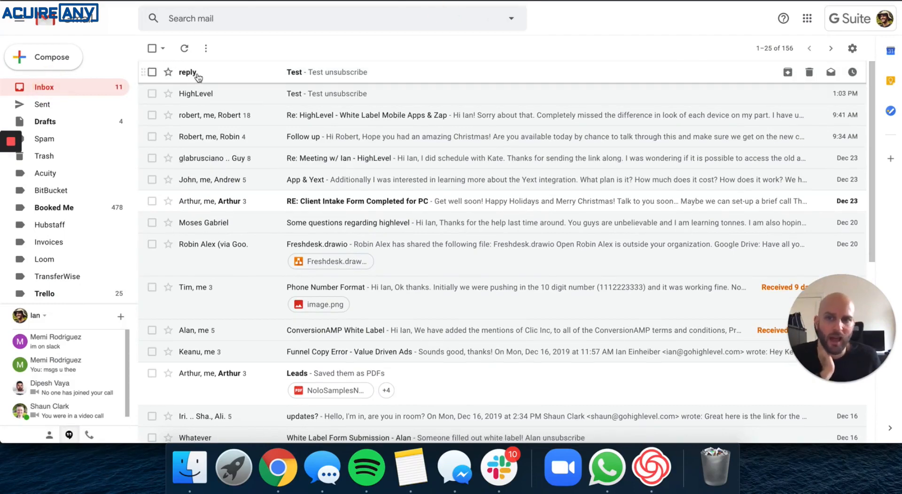
click(197, 73)
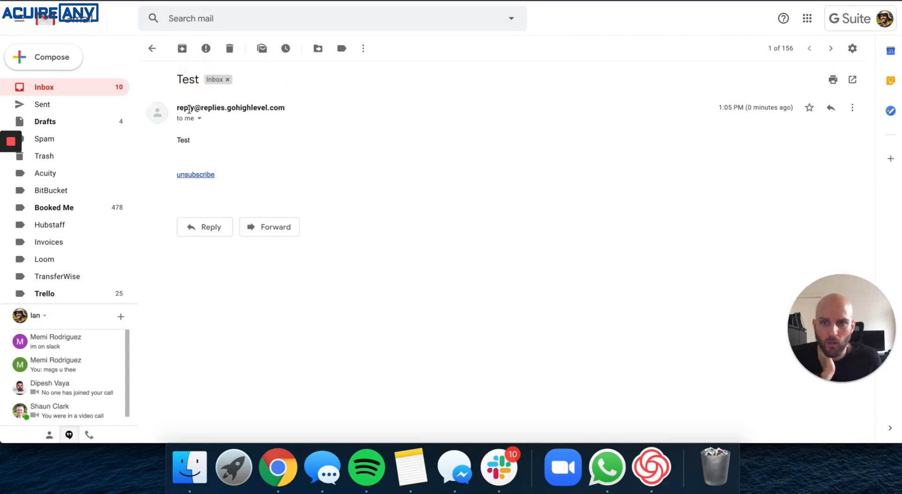
mouse_move(214, 109)
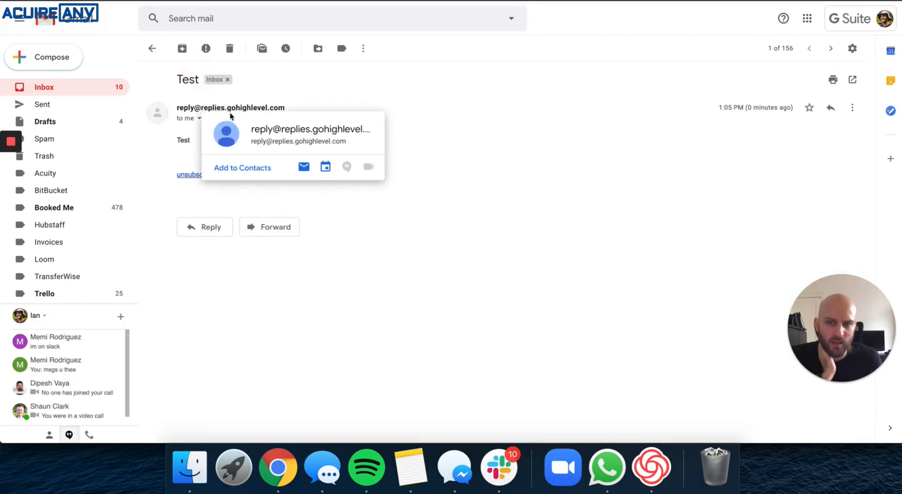
click(199, 120)
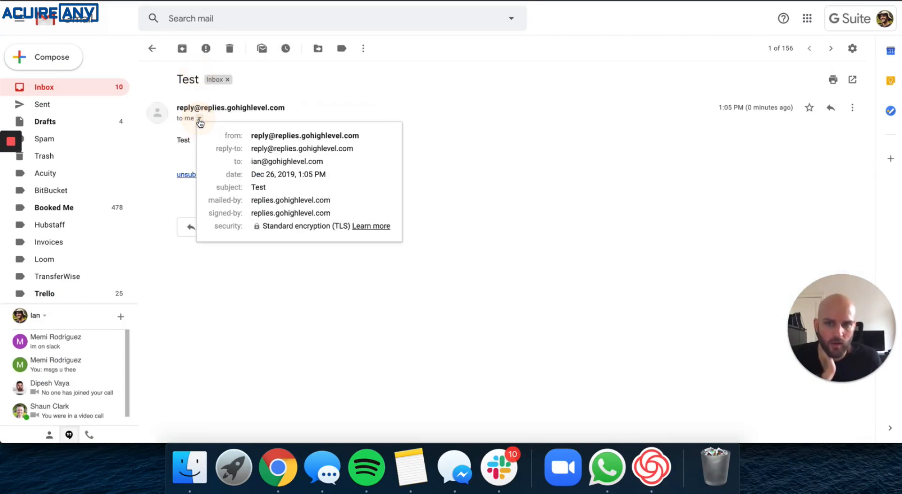
click(429, 139)
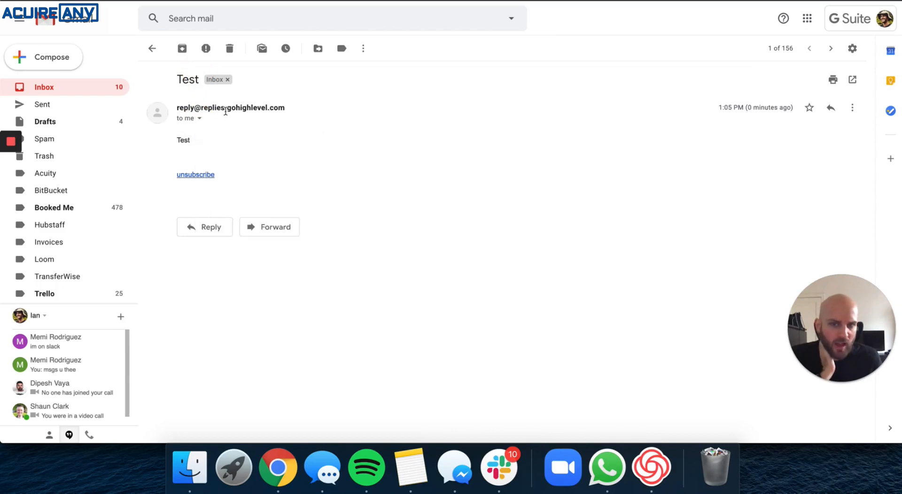
Switch to the HighLevel window and open the Company settings page.
mouse_move(251, 112)
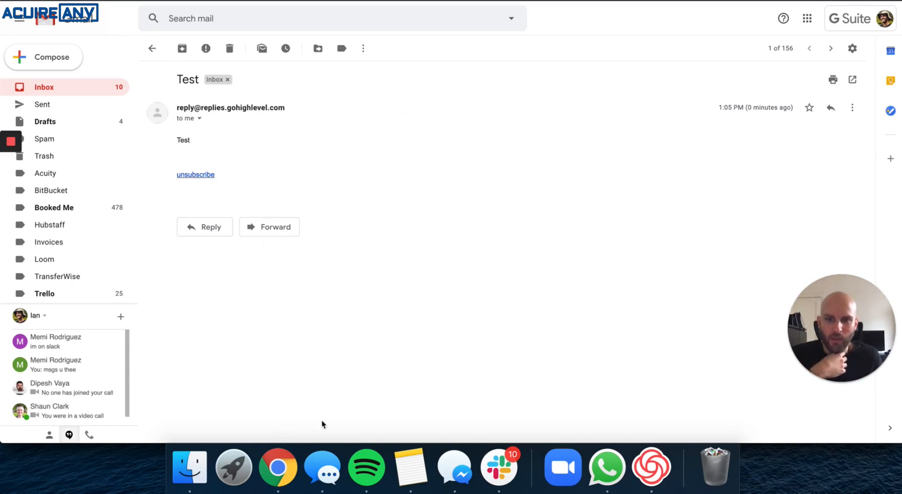
right_click(278, 467)
click(309, 293)
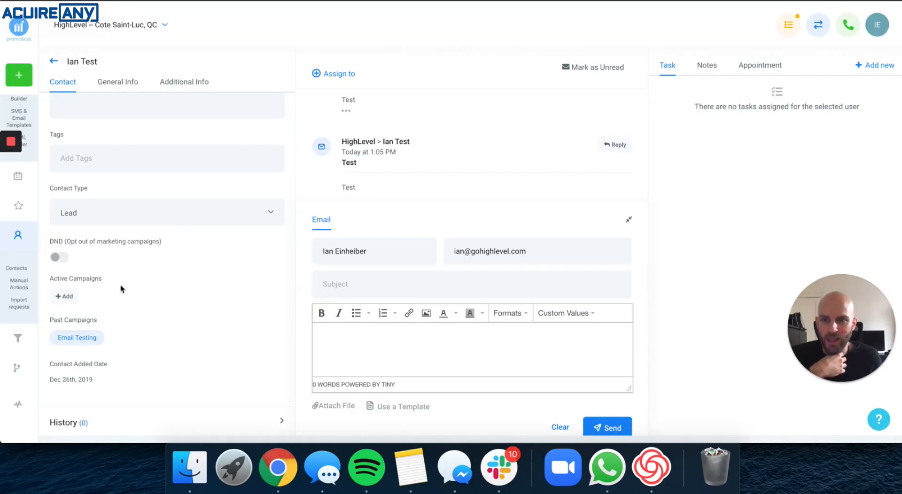
click(52, 62)
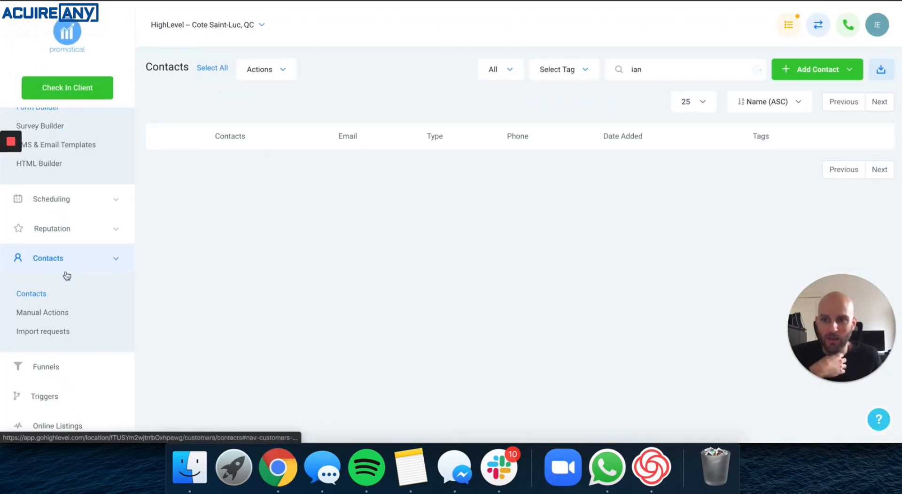
scroll(68, 305, down, 3)
click(47, 428)
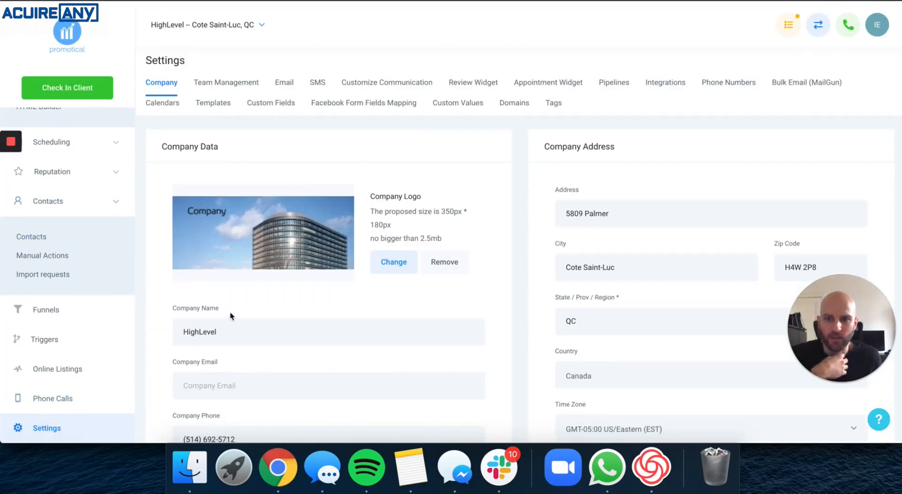
scroll(231, 316, down, 1)
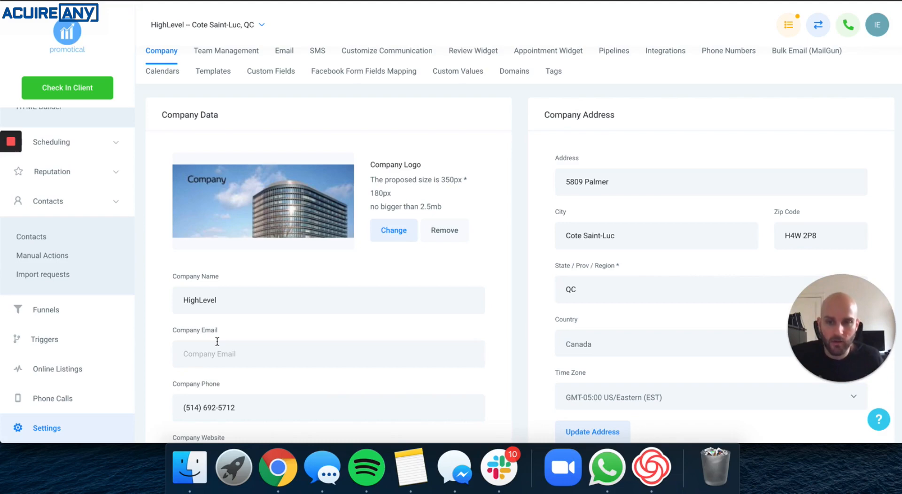
Switch to the Gmail window and back to the HighLevel company settings.
right_click(278, 467)
click(305, 303)
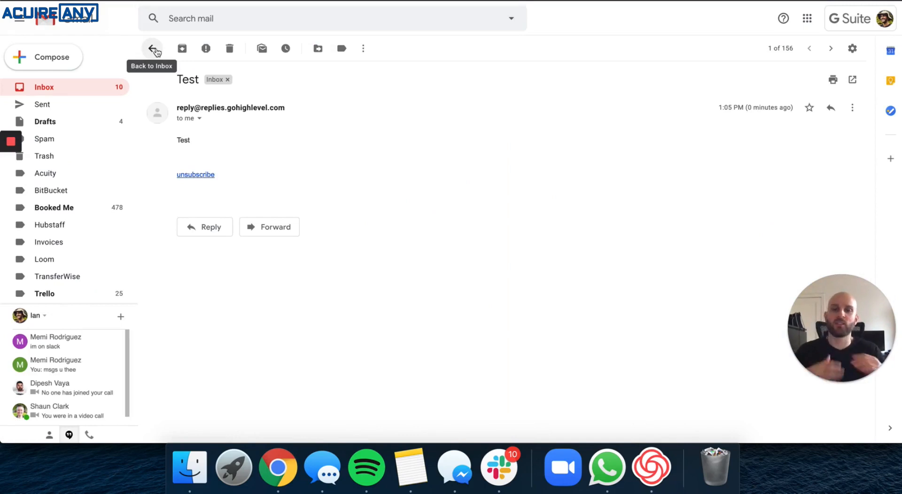
right_click(277, 467)
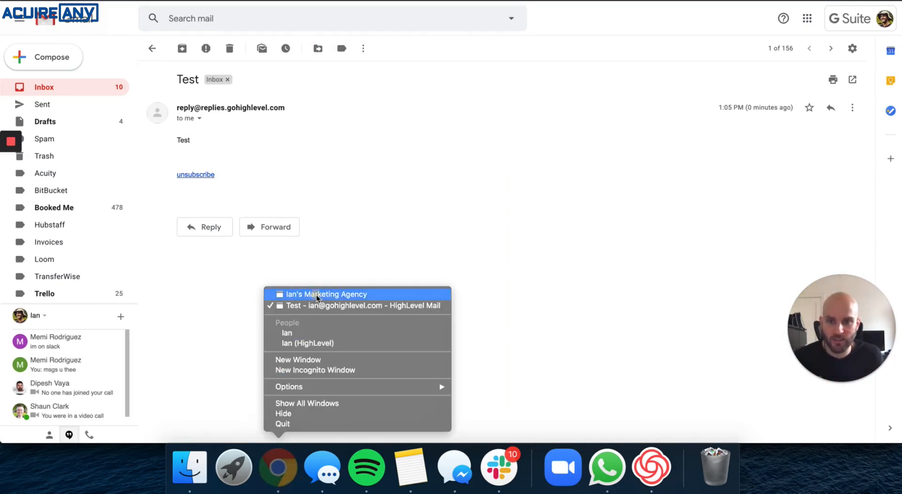
click(316, 295)
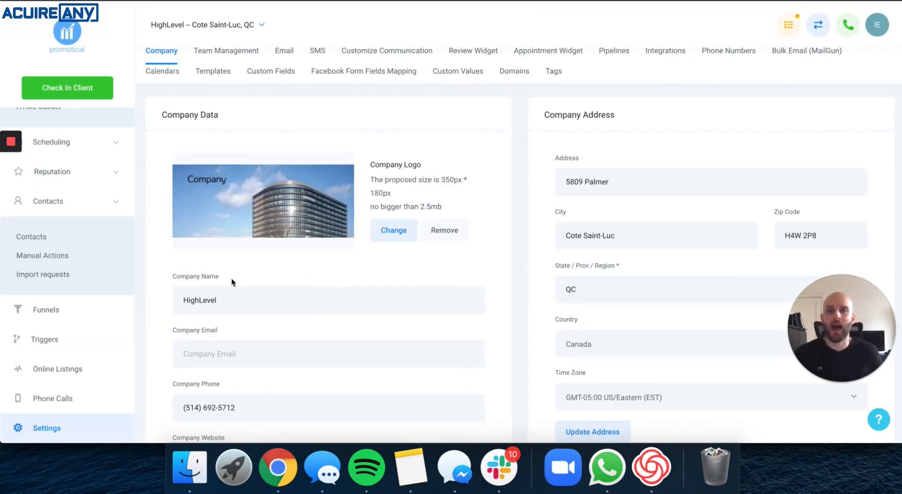
Enter a personal Gmail address as the Company Email and update the company details.
click(221, 353)
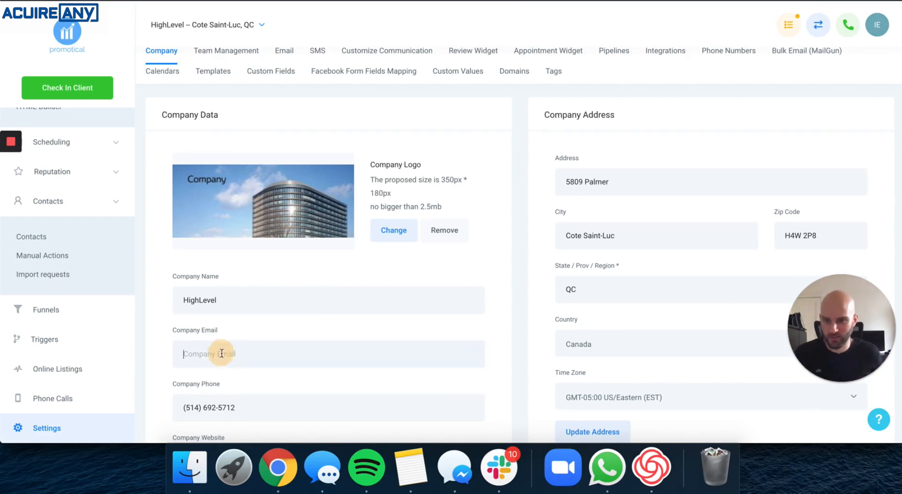
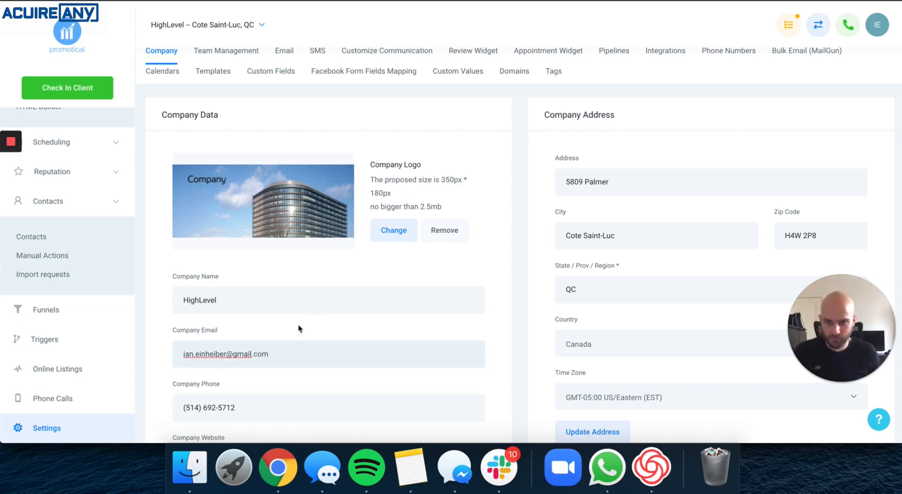
scroll(298, 328, down, 5)
click(215, 332)
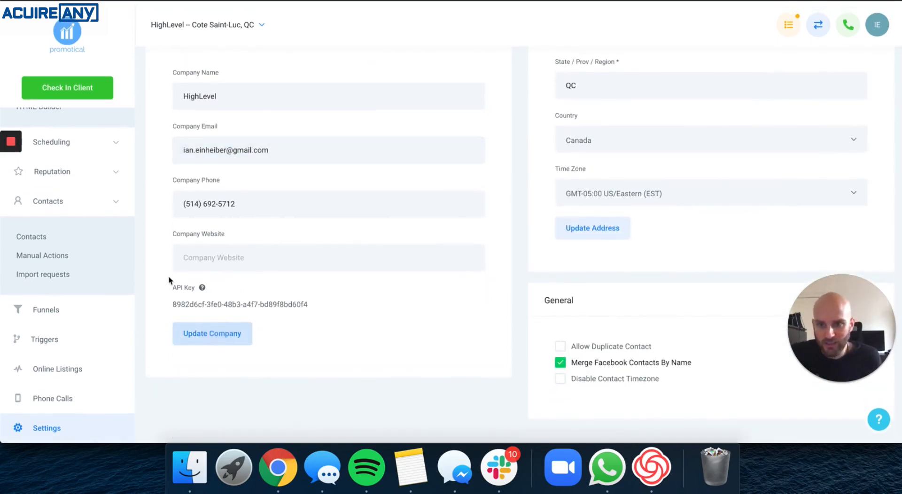
Open the Email Testing campaign and expand its Campaign Configuration.
scroll(70, 254, up, 5)
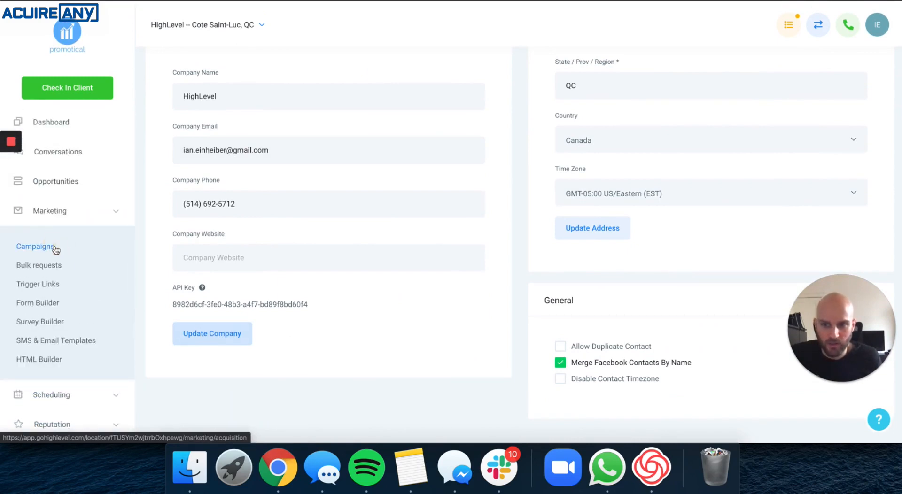
click(54, 248)
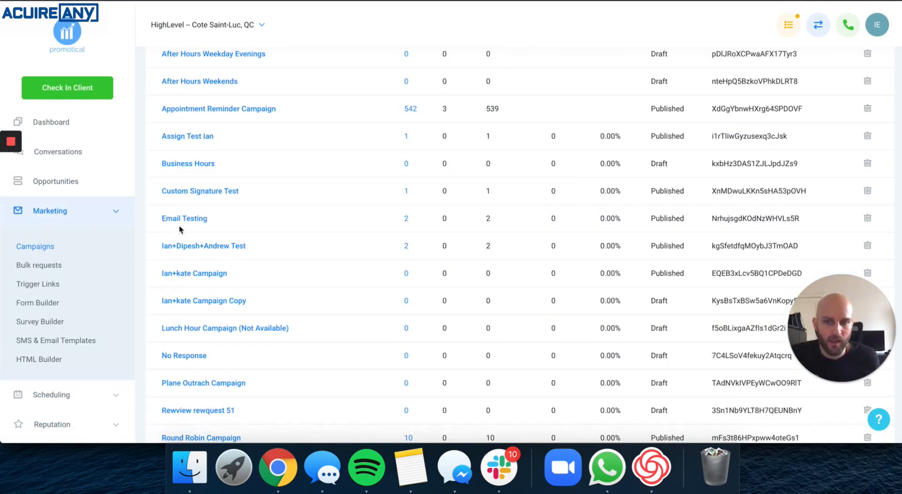
click(189, 220)
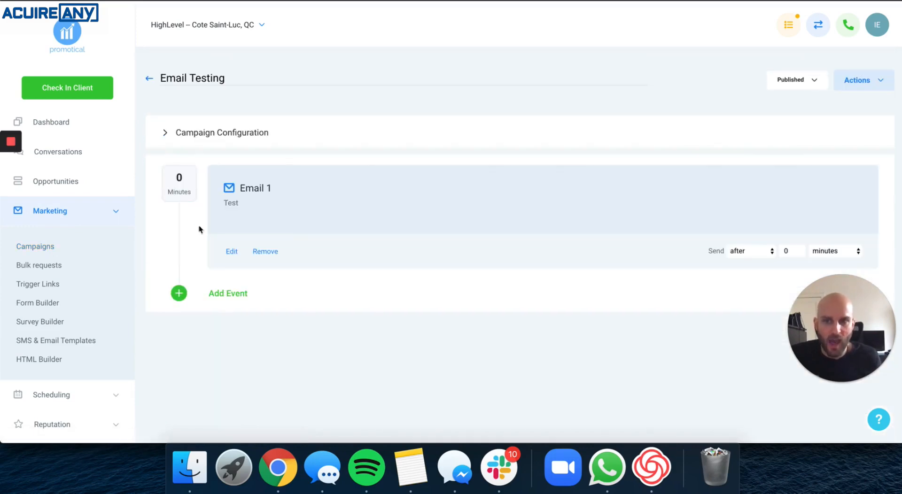
click(258, 137)
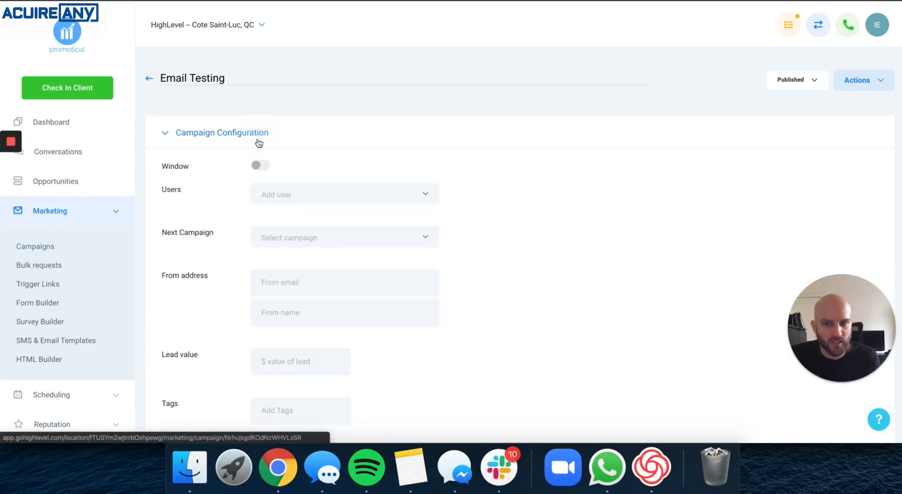
Fill in a sender email and sender name as the campaign's From address and save the configuration.
scroll(256, 160, down, 1)
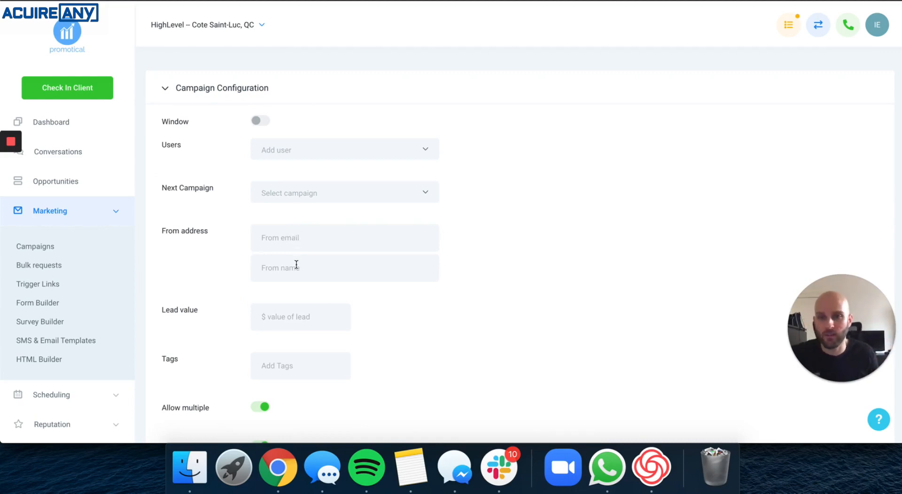
click(306, 247)
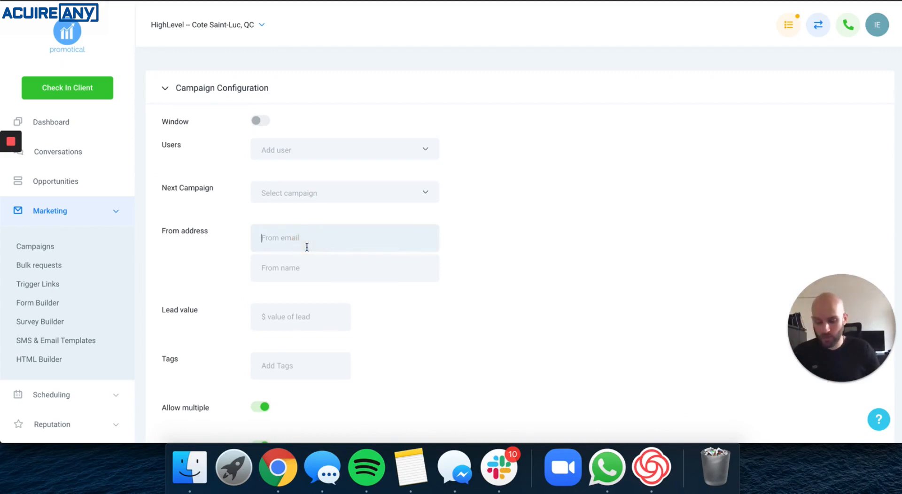
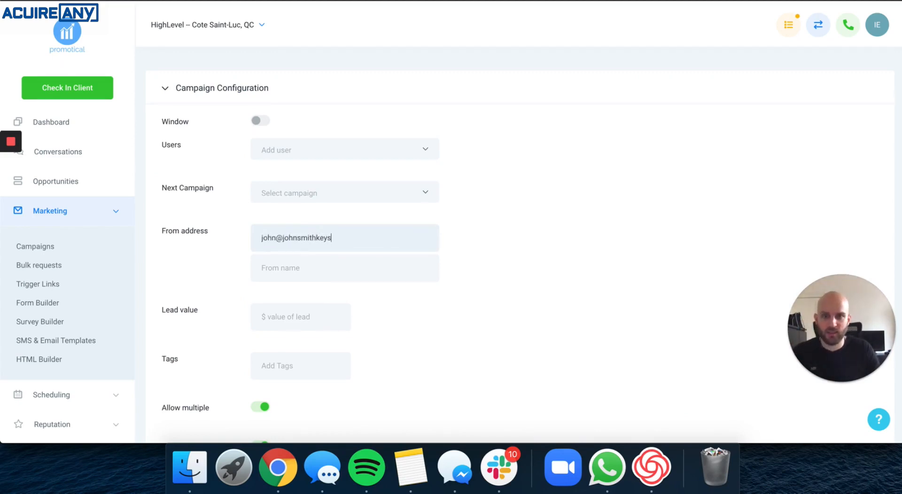
key(Tab)
text(John Smit)
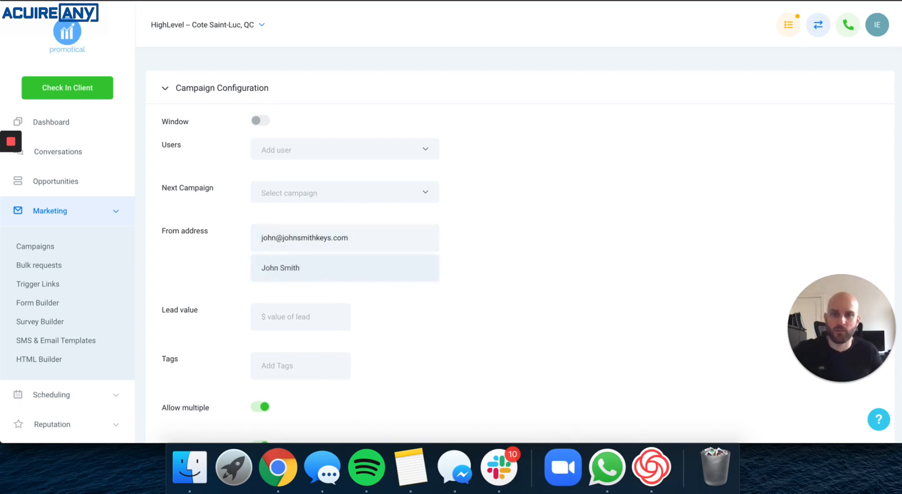
scroll(358, 217, down, 8)
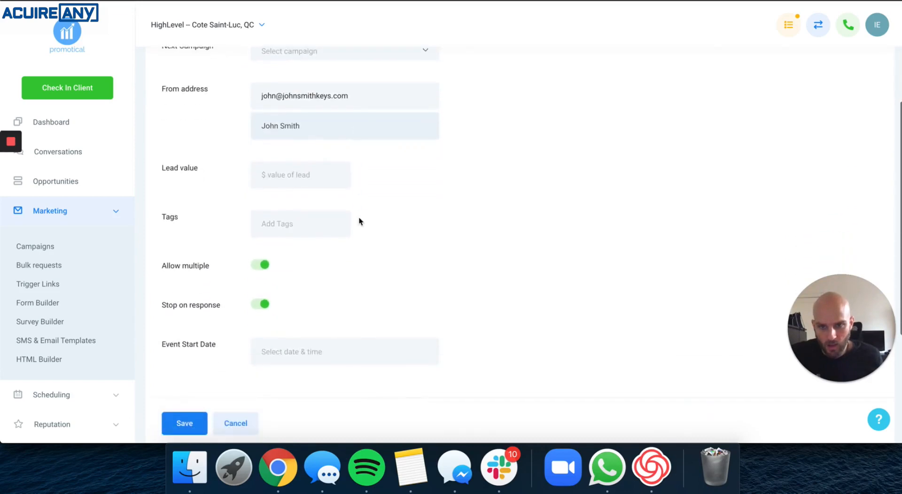
click(205, 348)
scroll(70, 329, down, 3)
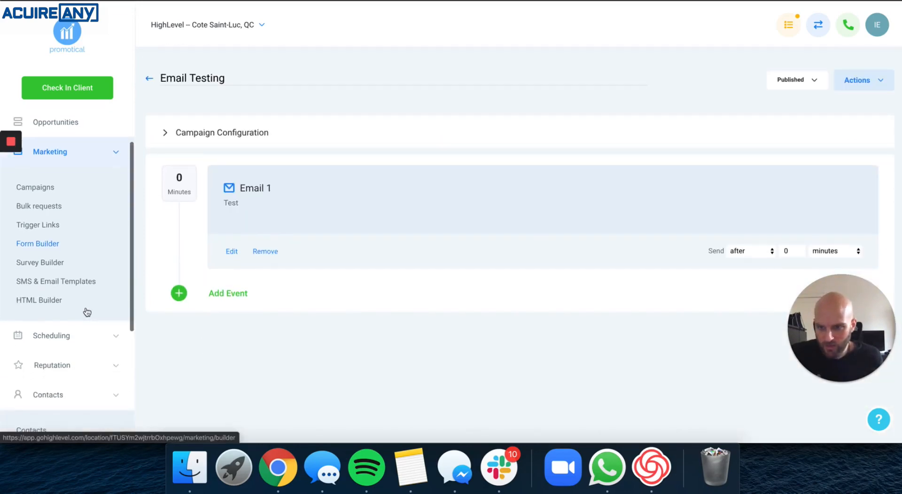
Open the test contact and enroll it in the Email Testing campaign once more.
click(33, 384)
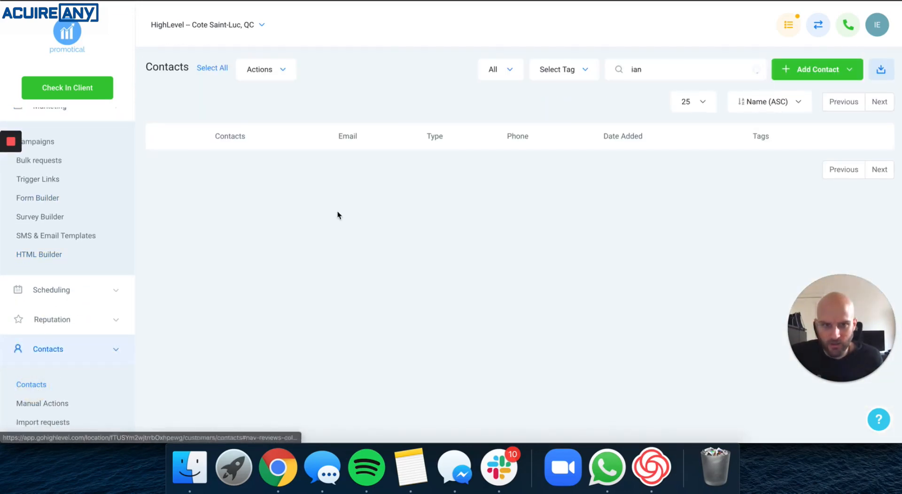
click(263, 172)
scroll(165, 258, down, 10)
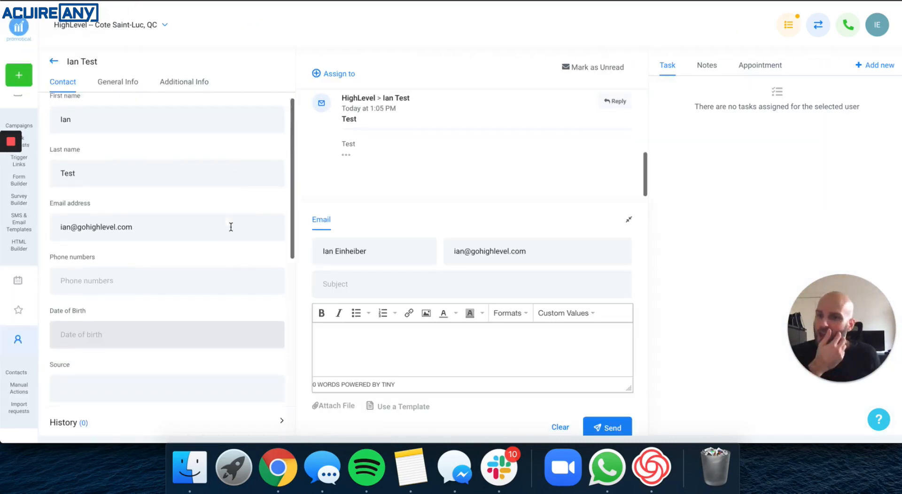
click(63, 296)
click(383, 105)
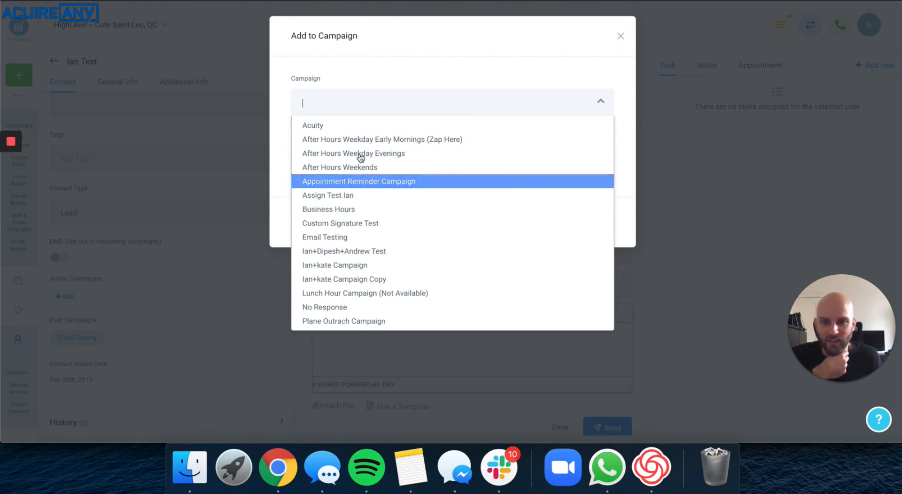
scroll(409, 211, down, 3)
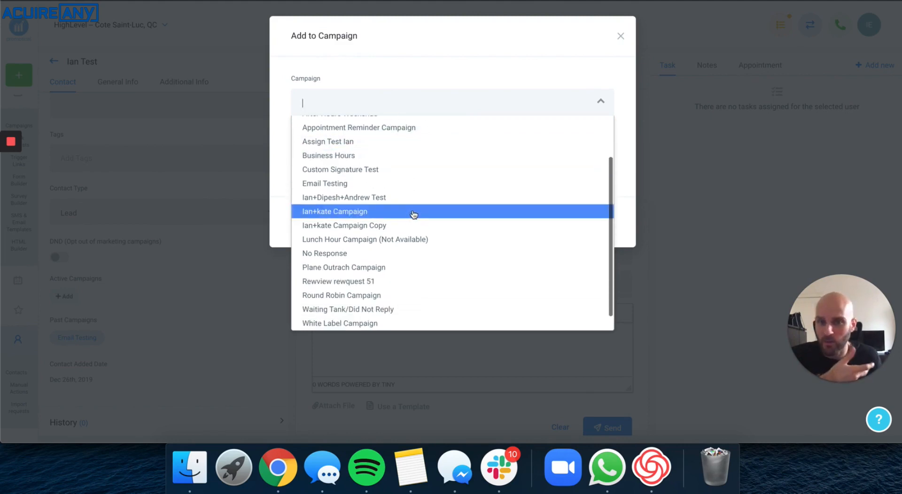
scroll(413, 214, down, 2)
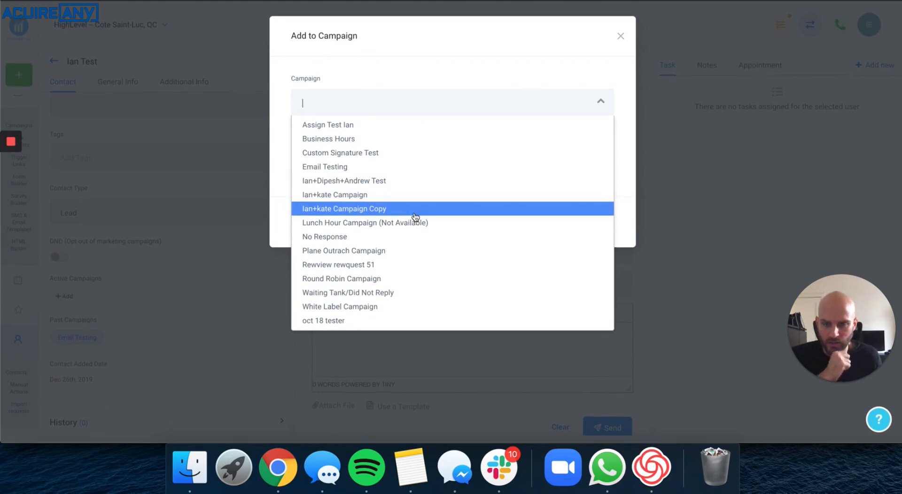
click(362, 167)
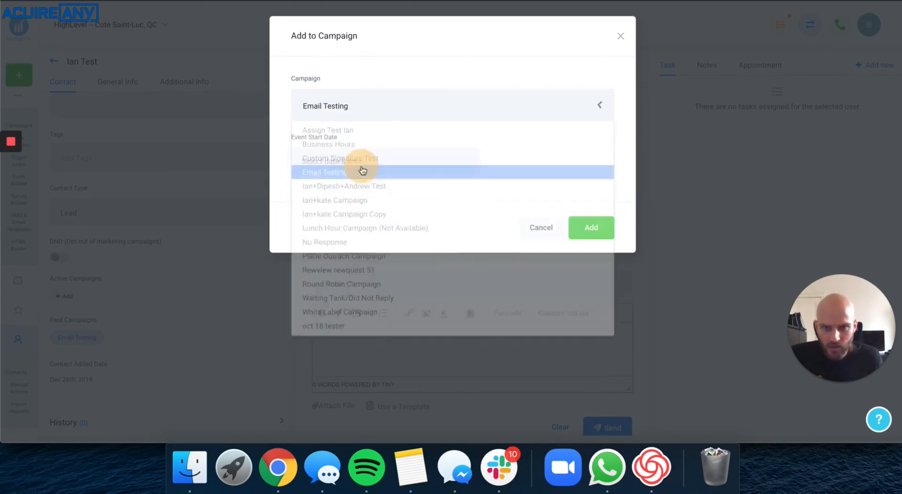
click(613, 228)
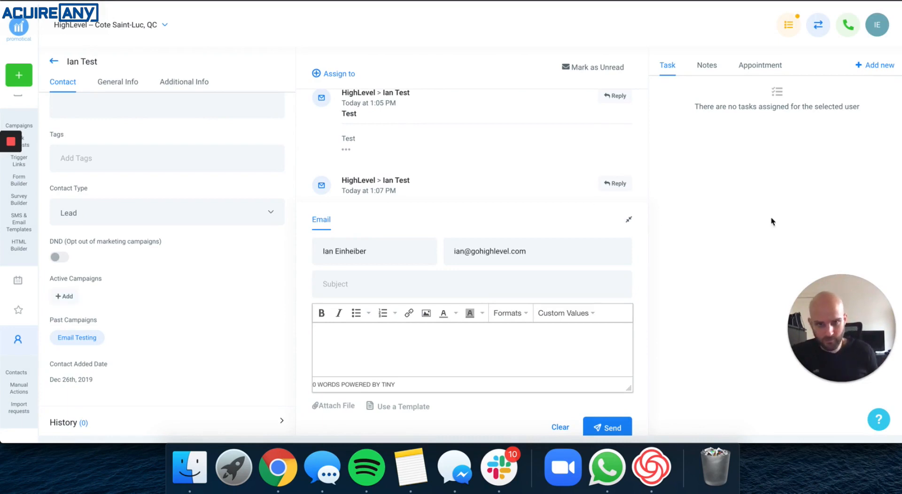
Switch to Gmail and open the newest Test email in the inbox to check its sender.
scroll(464, 164, down, 3)
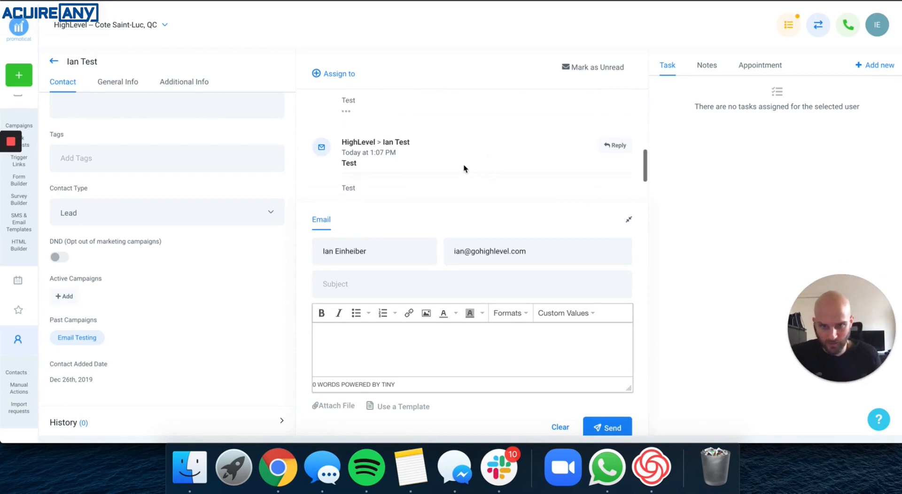
right_click(277, 467)
click(308, 306)
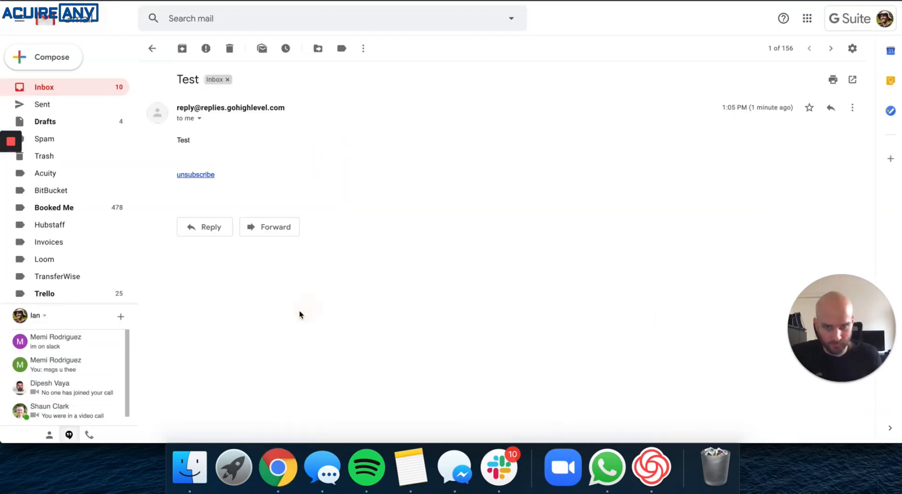
click(45, 89)
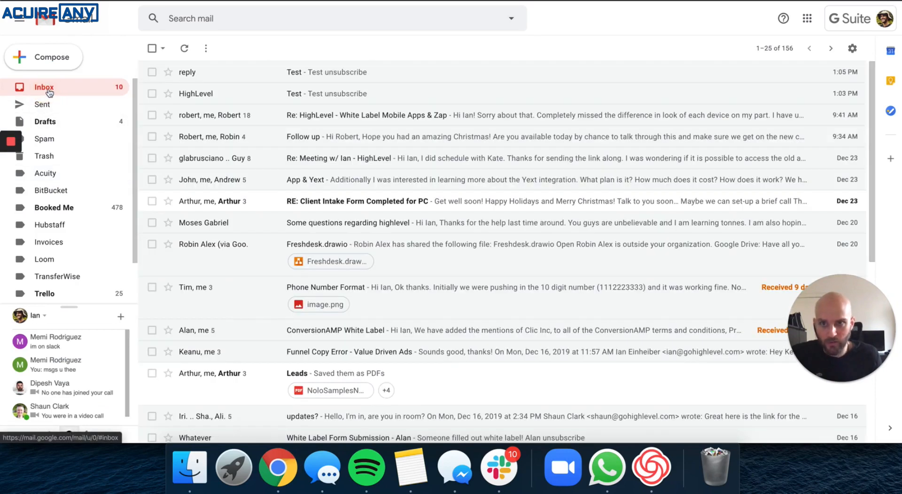
click(50, 89)
click(51, 88)
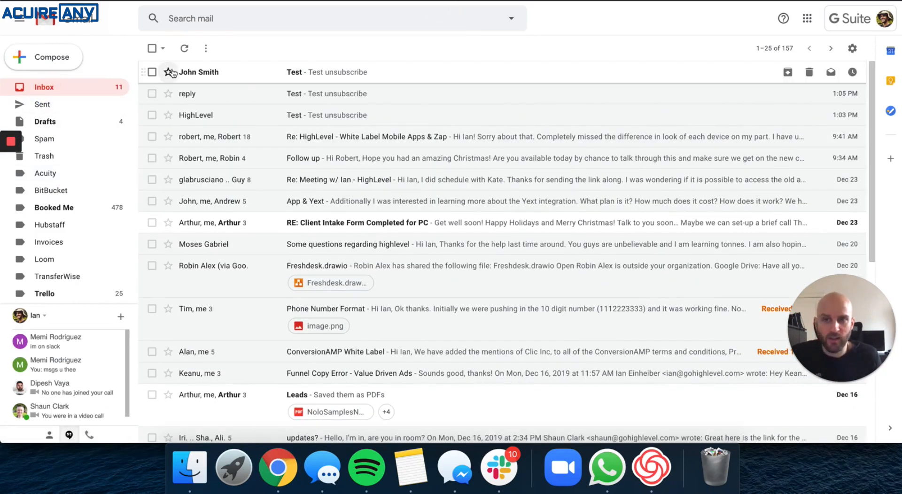
click(198, 73)
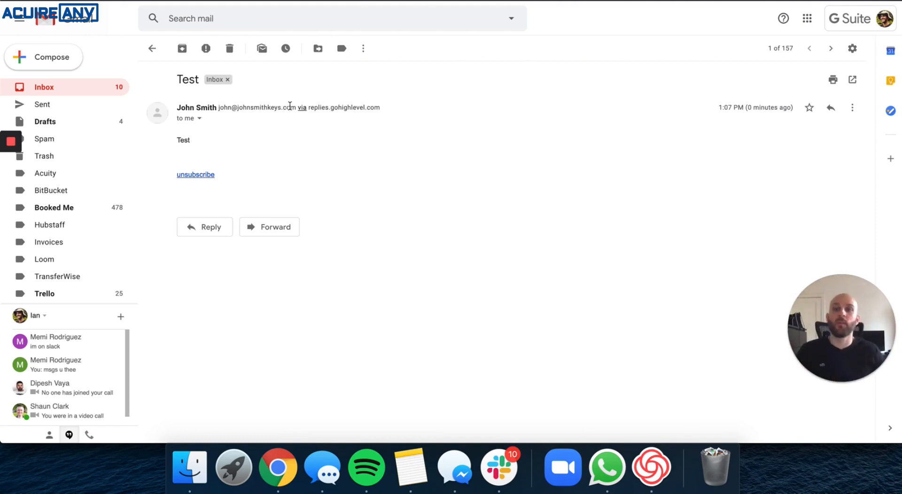
Return to HighLevel and open the Email Testing campaign's Campaign Configuration.
right_click(296, 458)
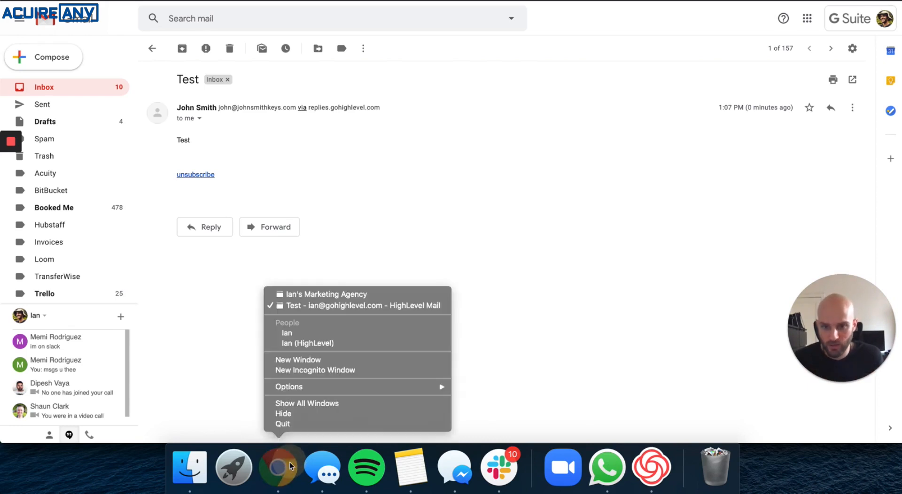
click(306, 295)
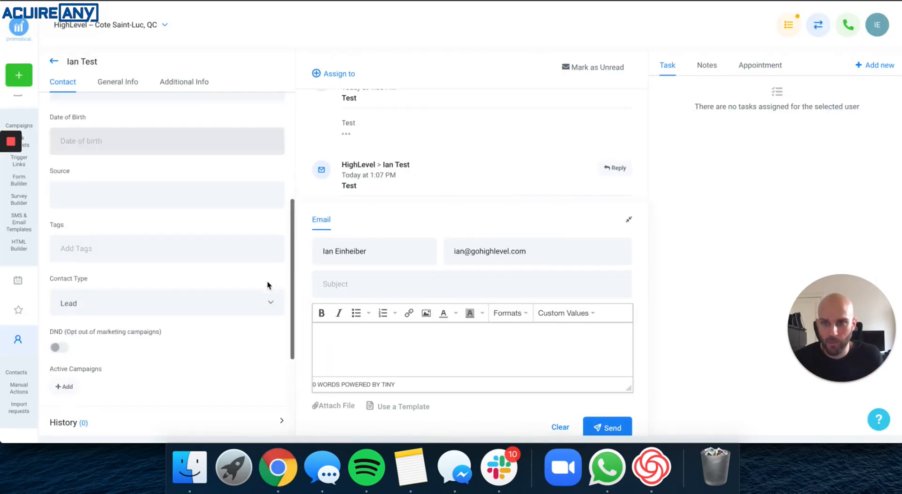
scroll(268, 285, up, 5)
click(56, 62)
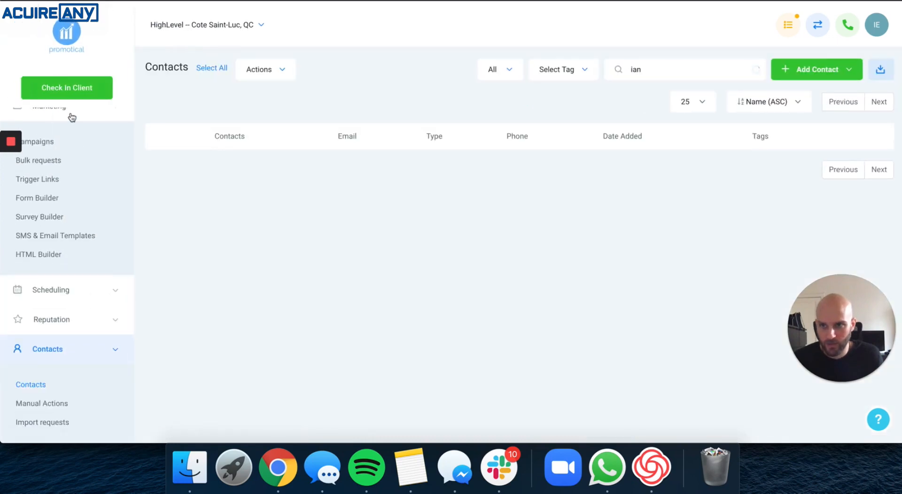
click(49, 145)
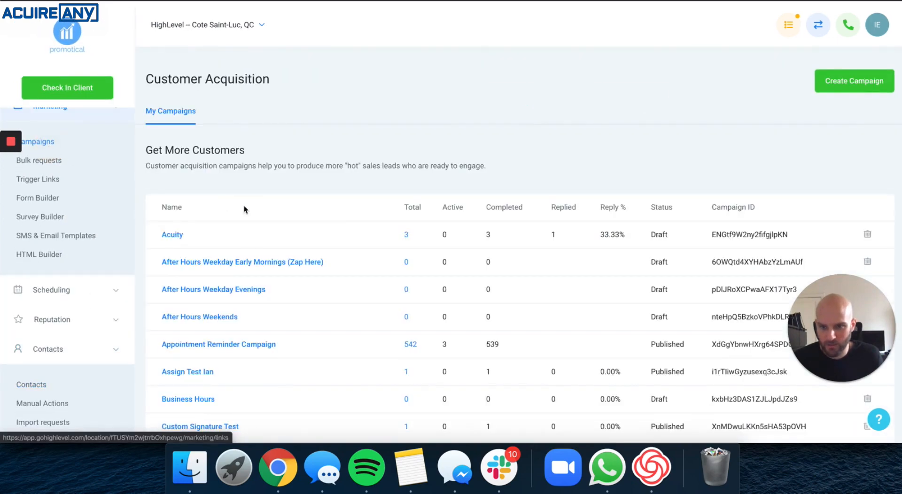
scroll(244, 209, down, 5)
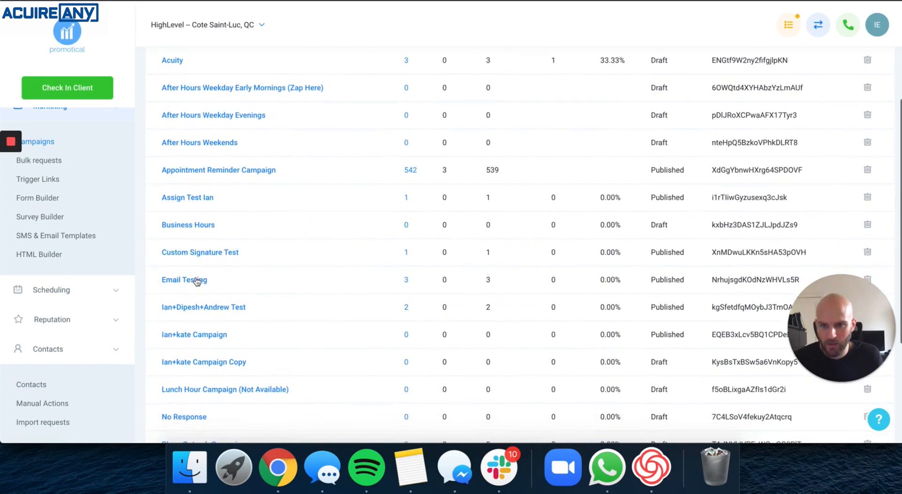
click(197, 280)
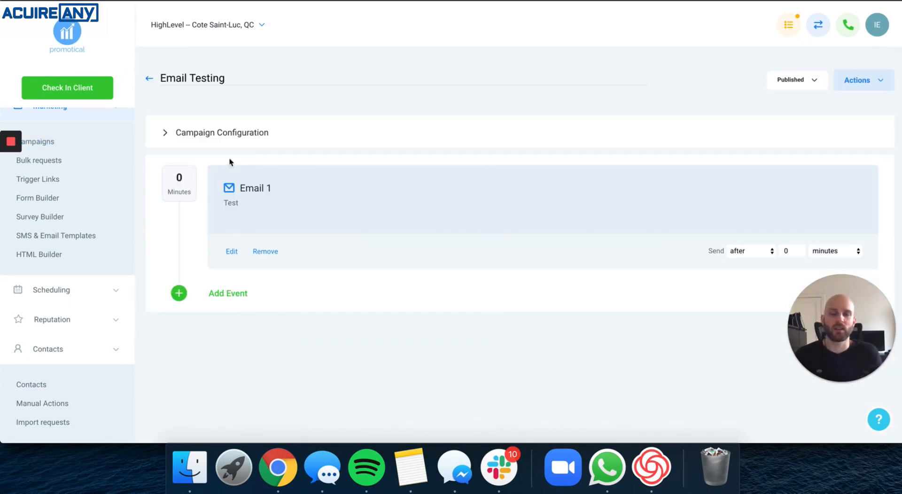
click(239, 143)
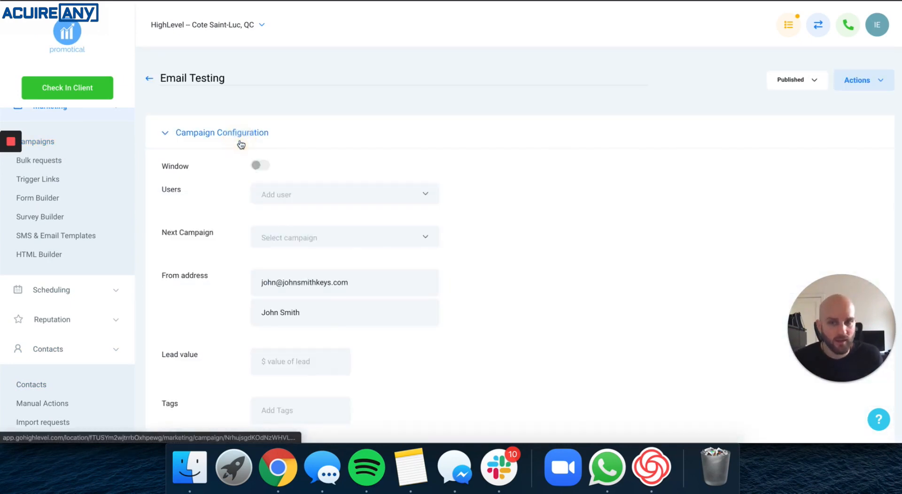
Clear both the From email and From name of the campaign's From address.
triple_click(296, 281)
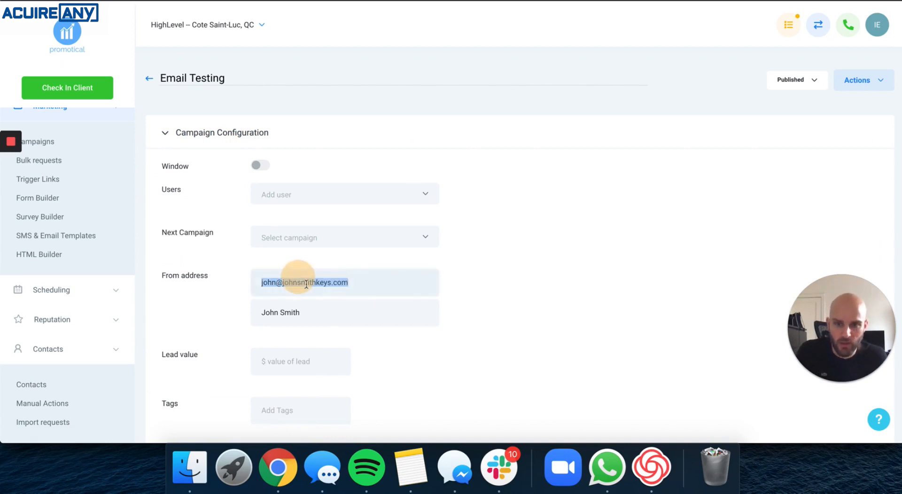
key(BackSpace)
triple_click(295, 313)
key(BackSpace)
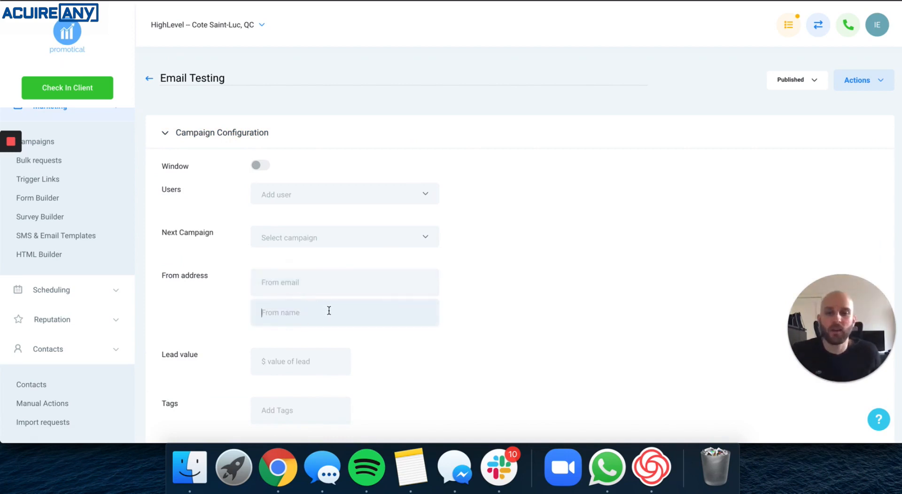
Assign the first team user in the list as the campaign's user and save the configuration.
click(296, 197)
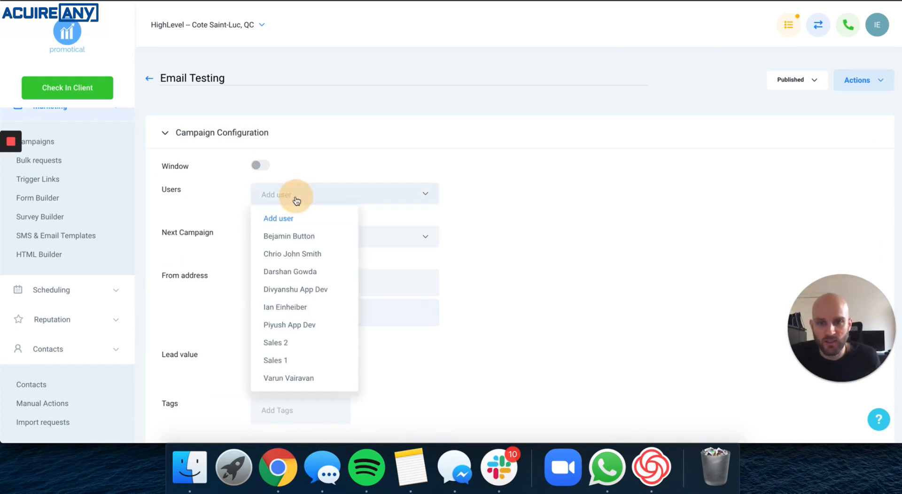
click(297, 239)
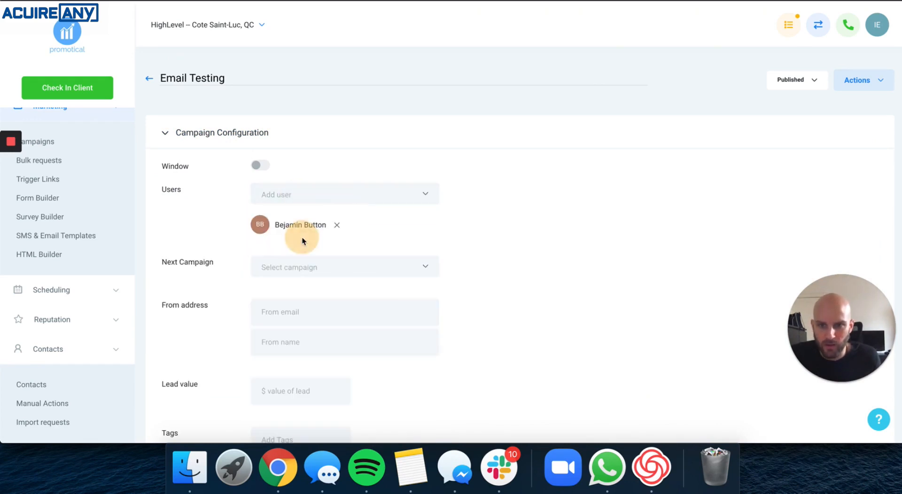
scroll(466, 240, down, 1)
scroll(466, 237, down, 5)
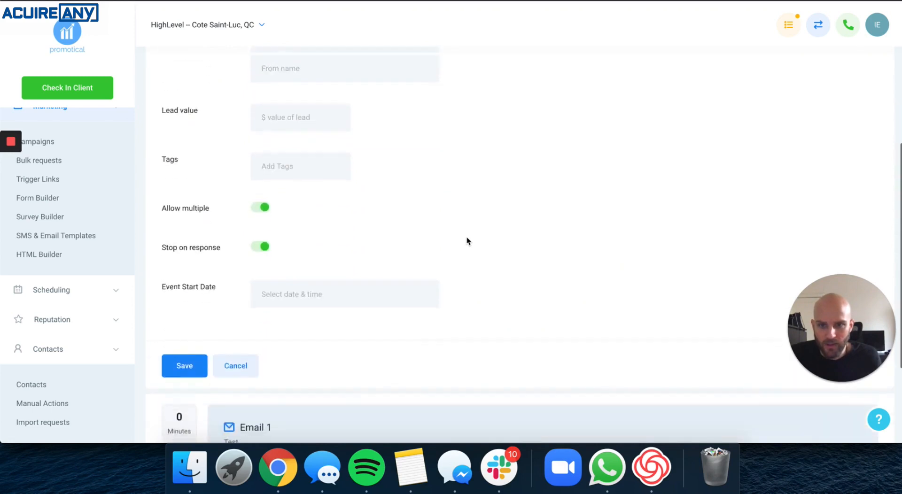
click(185, 339)
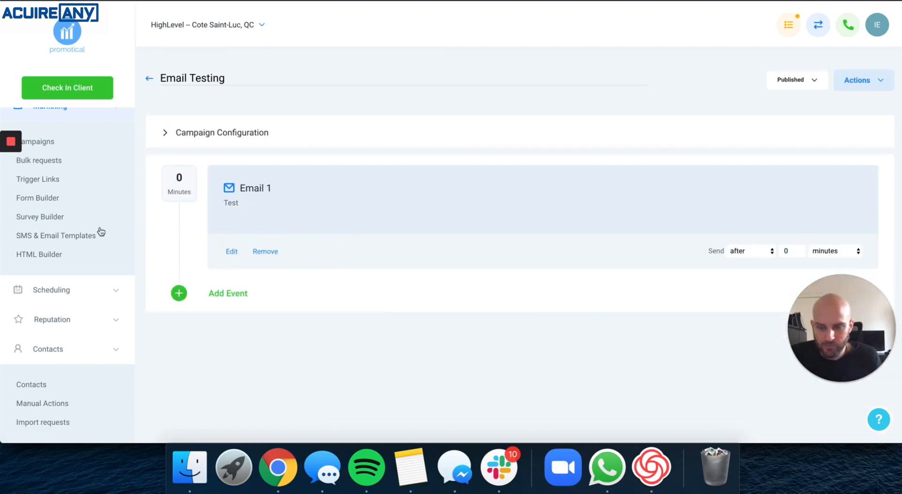
Open Team Management in Settings and inspect the email on the assigned team user's profile.
scroll(92, 235, down, 5)
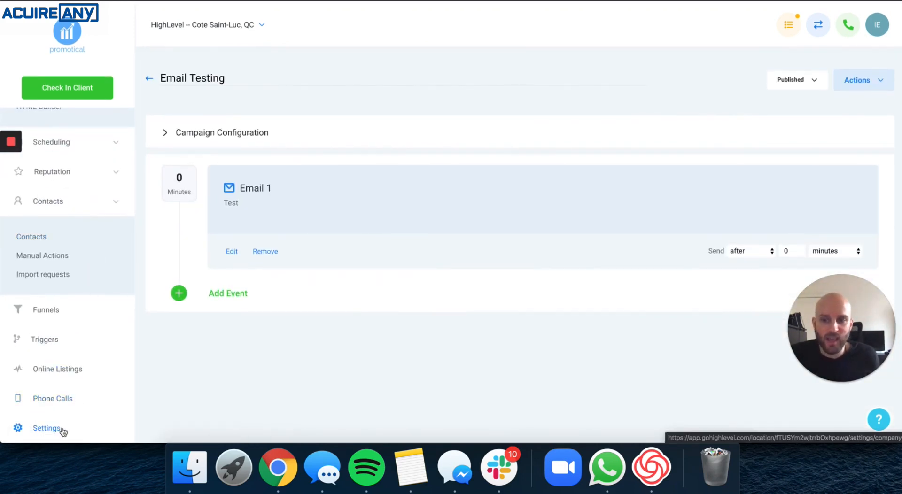
click(60, 429)
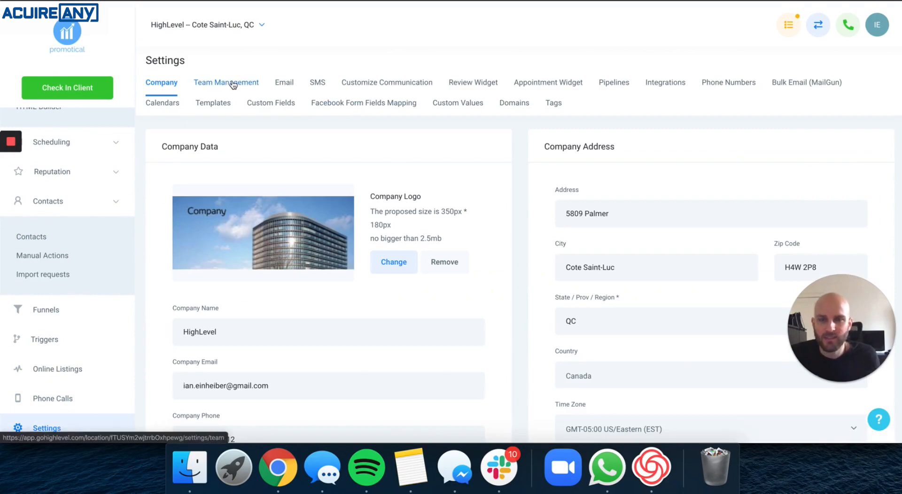
click(234, 84)
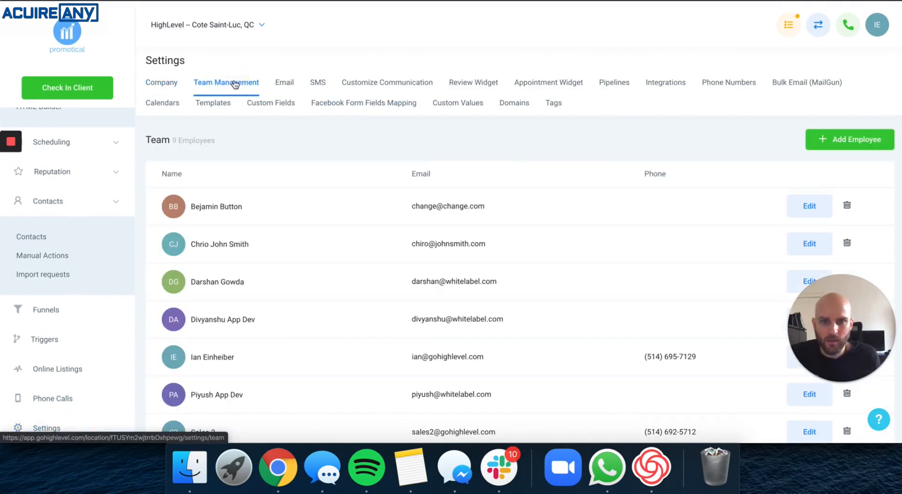
scroll(235, 85, down, 5)
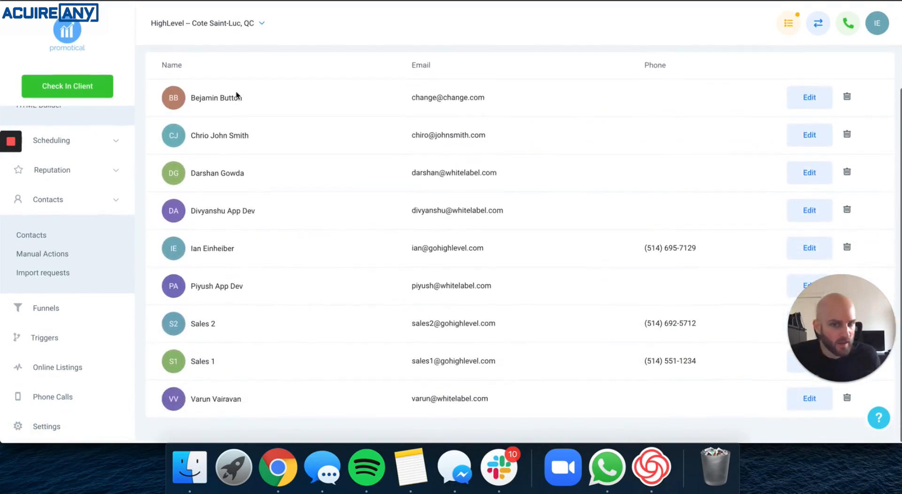
scroll(236, 91, up, 4)
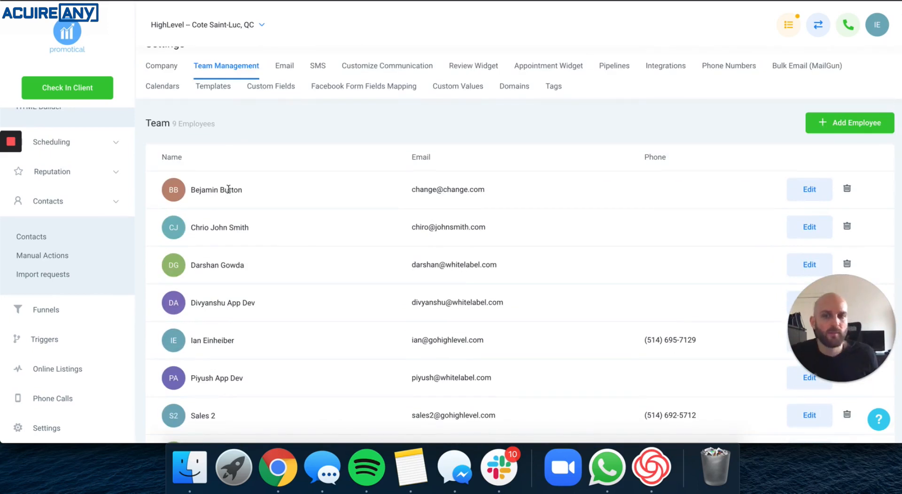
scroll(233, 188, up, 1)
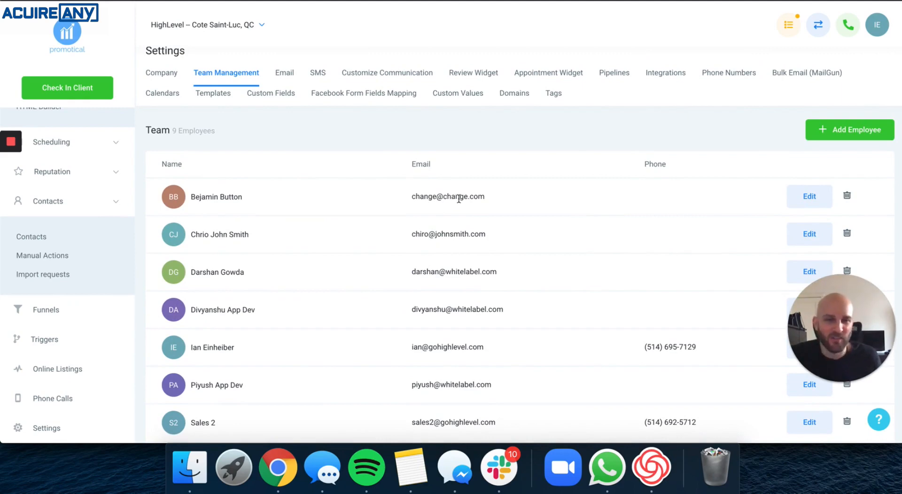
click(815, 202)
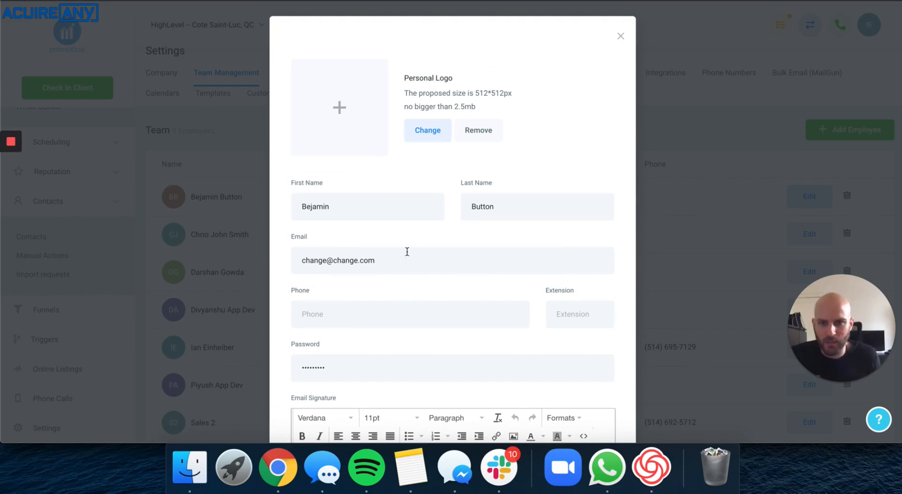
scroll(425, 250, down, 10)
scroll(434, 248, down, 5)
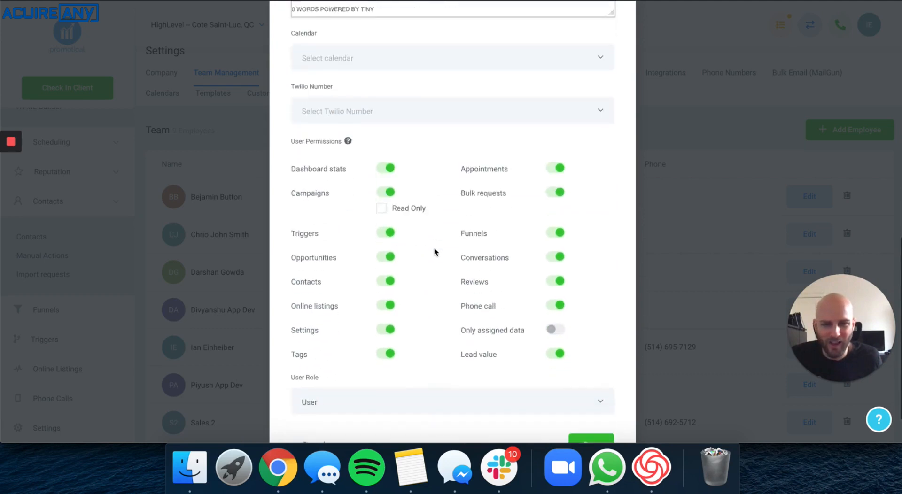
click(601, 399)
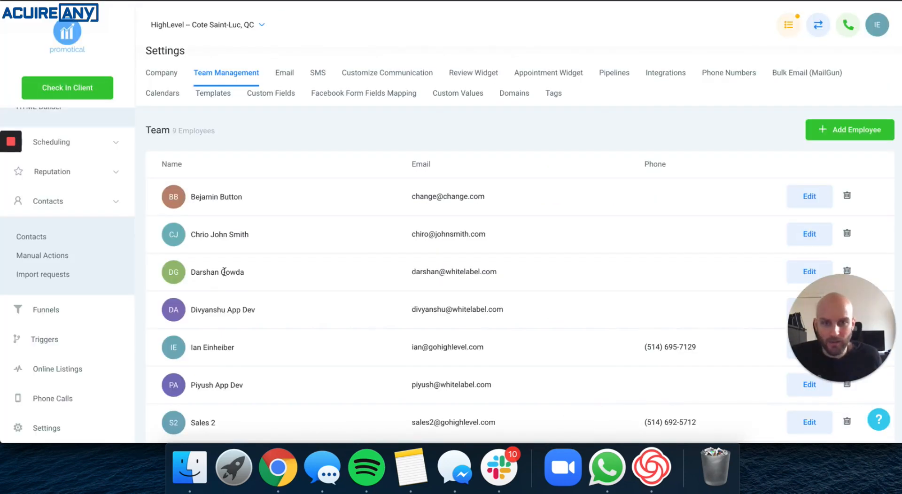
Open the test contact and enroll it in the Email Testing campaign again.
scroll(71, 348, down, 3)
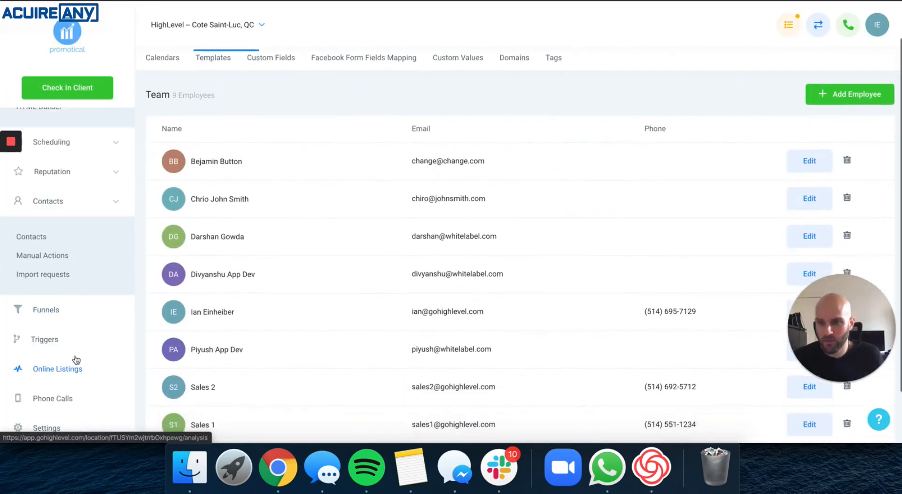
scroll(44, 260, up, 1)
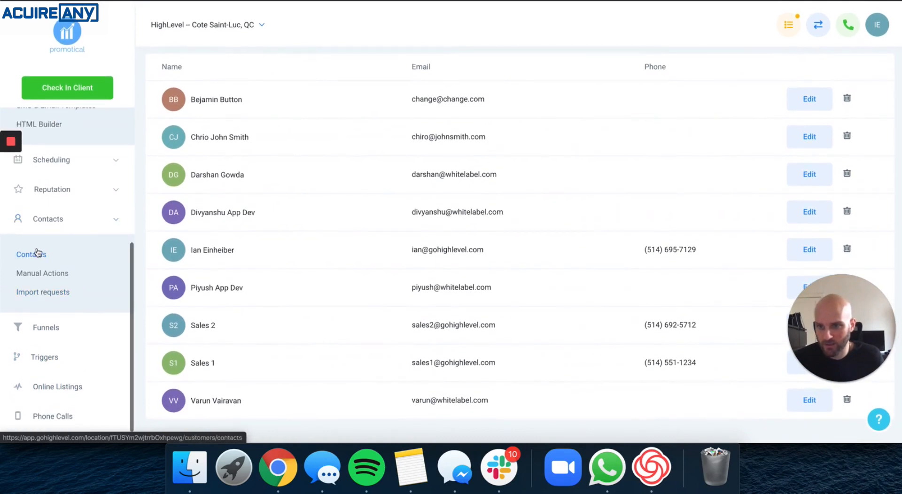
click(45, 257)
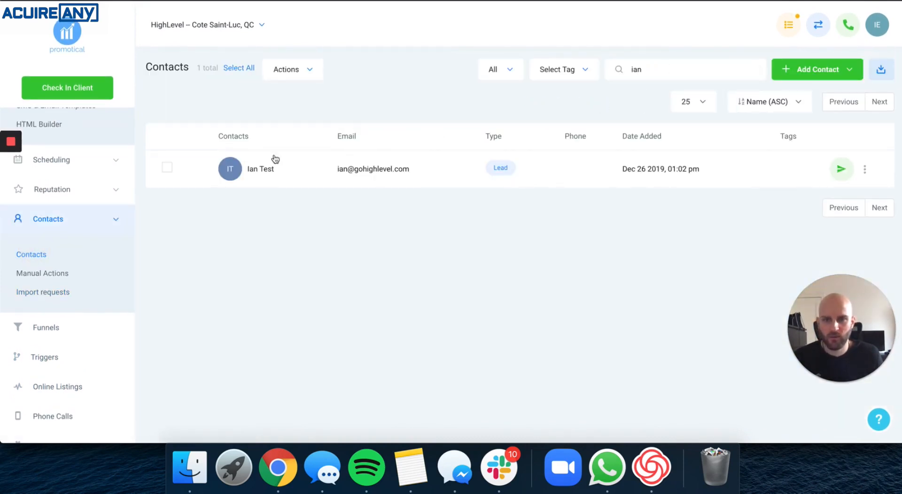
click(257, 169)
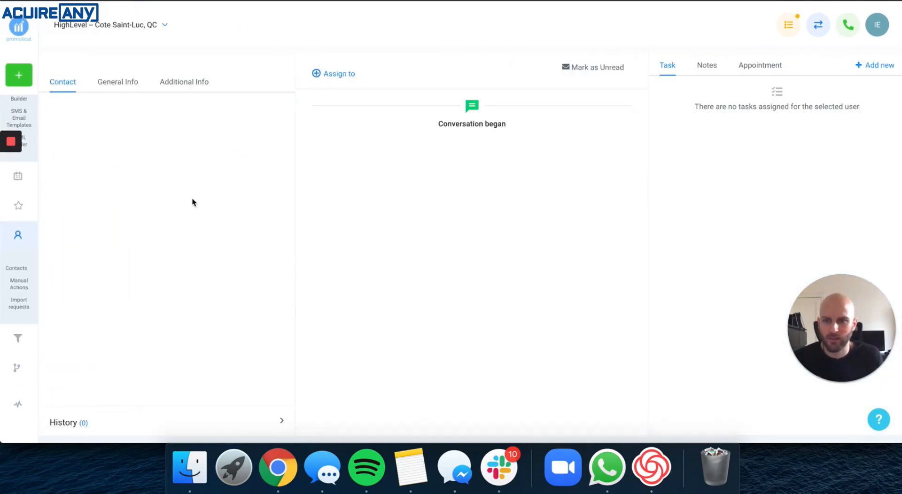
scroll(190, 201, down, 5)
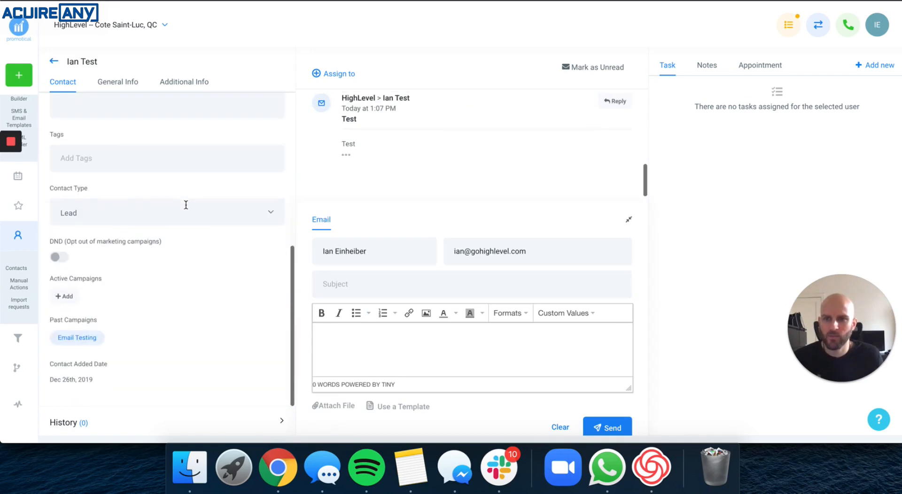
click(64, 296)
click(357, 101)
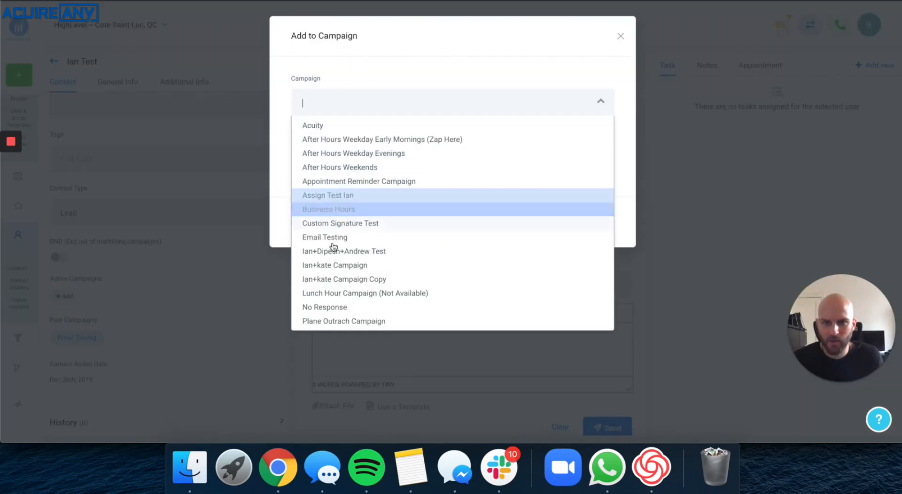
click(329, 238)
click(591, 227)
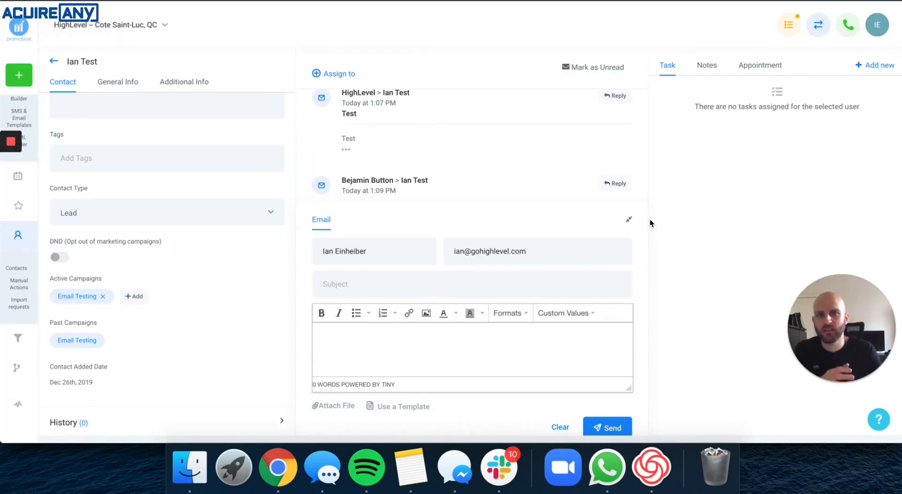
scroll(400, 181, down, 3)
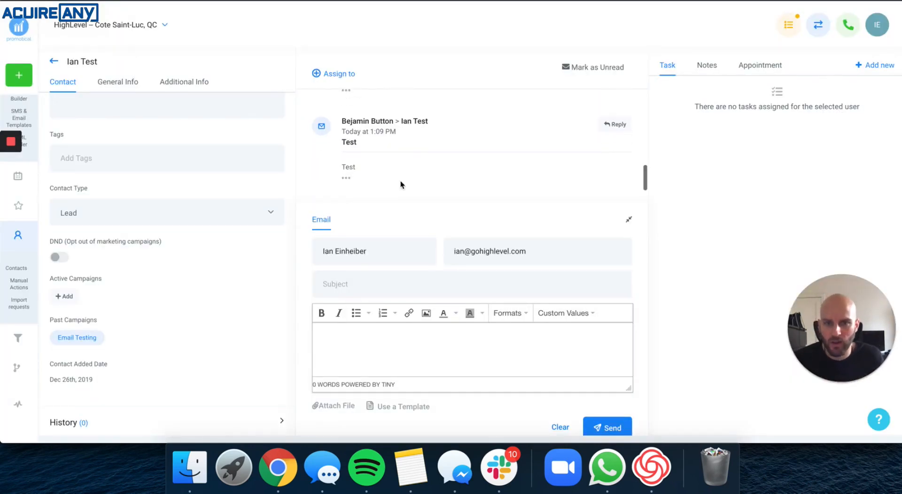
Switch to the Gmail window, refresh the inbox and open the newest Test email to check its sender.
right_click(278, 468)
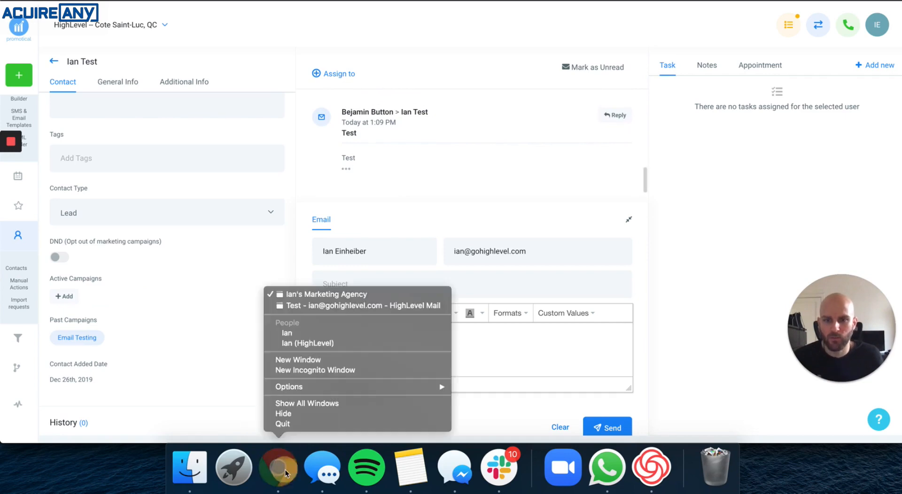
click(304, 304)
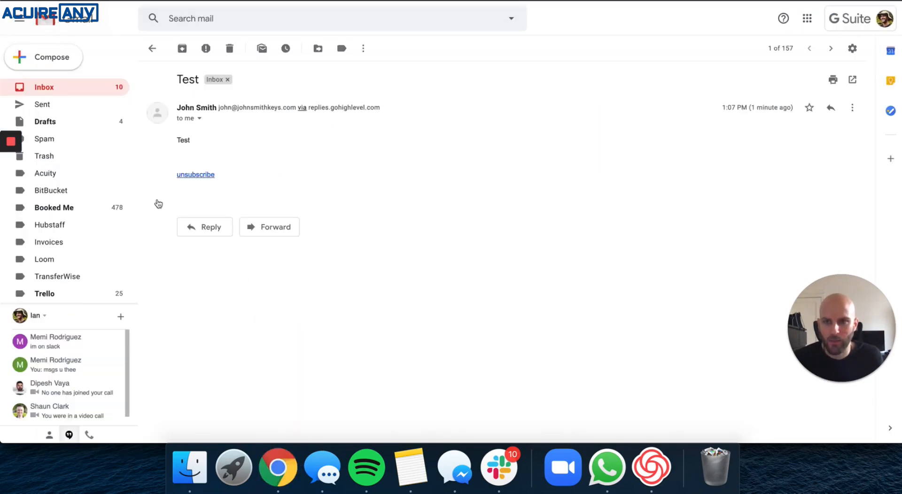
click(50, 95)
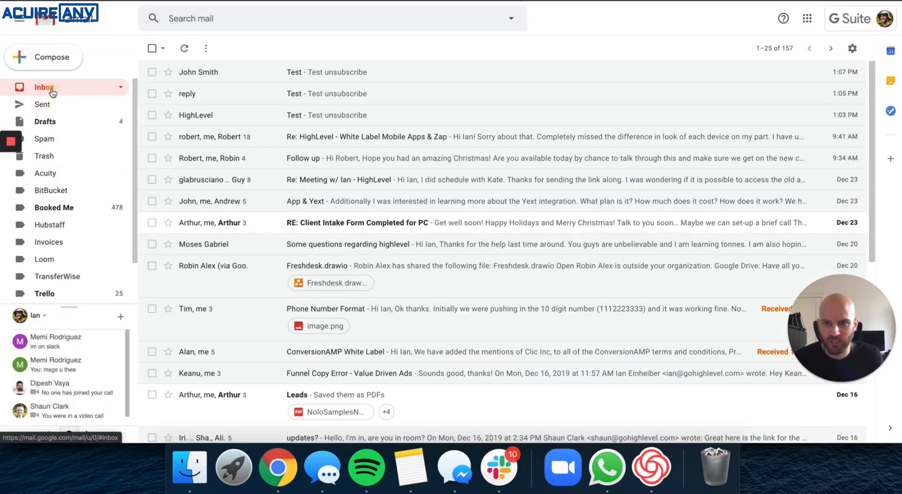
click(51, 90)
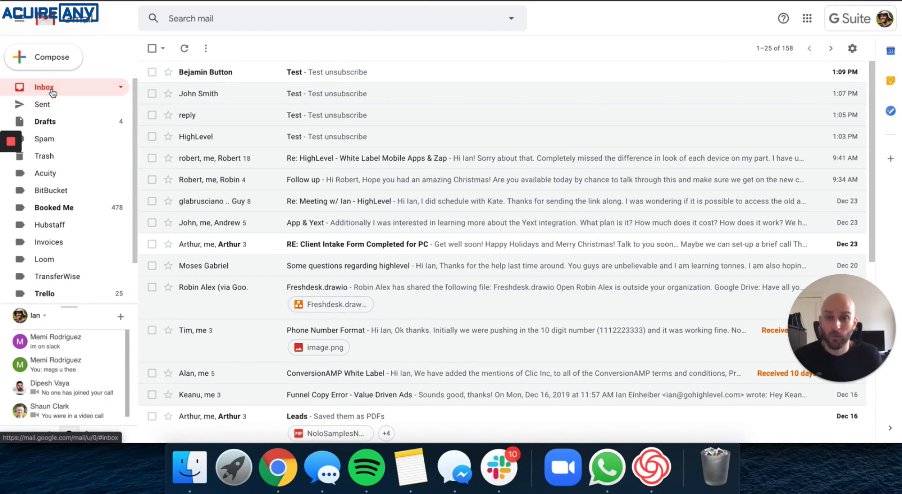
click(206, 73)
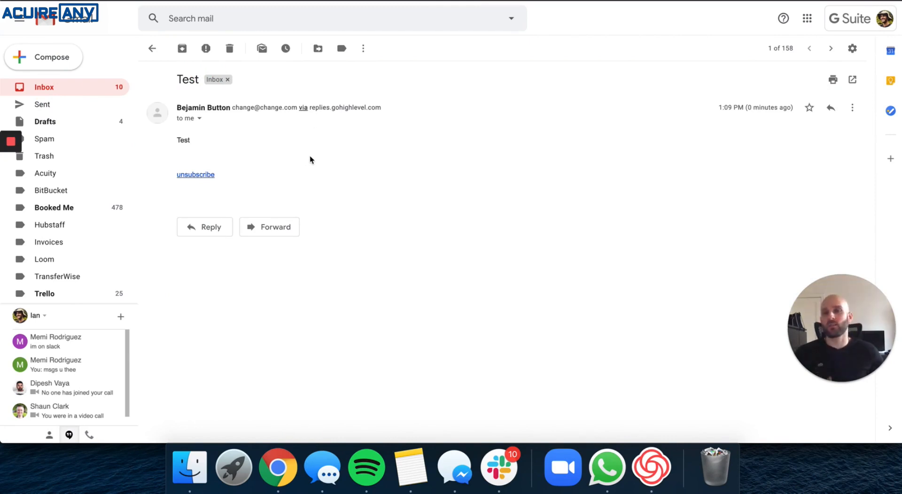
Return to HighLevel, go back to Contacts and open the company Settings to inspect the Company Email.
right_click(278, 467)
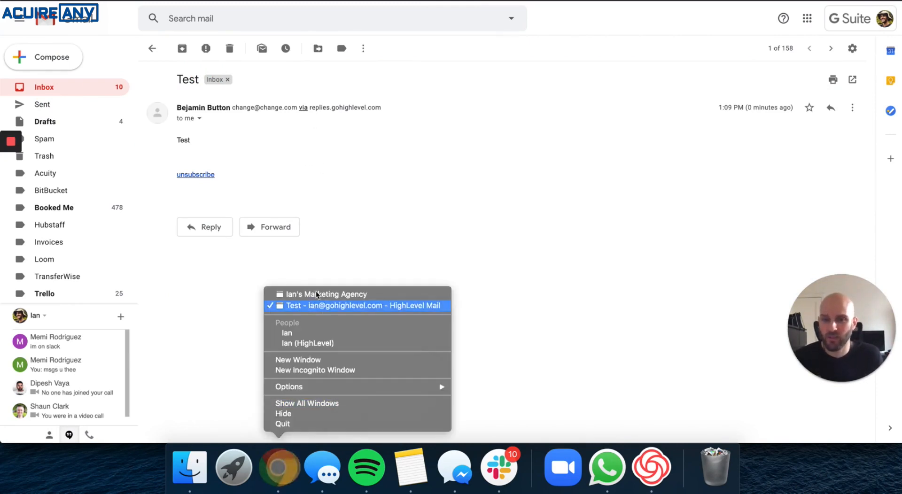
click(312, 294)
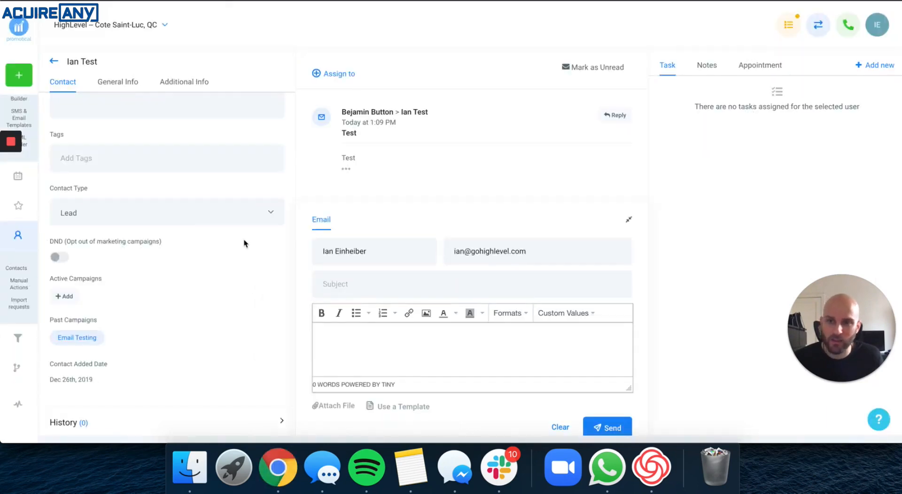
scroll(244, 241, up, 1)
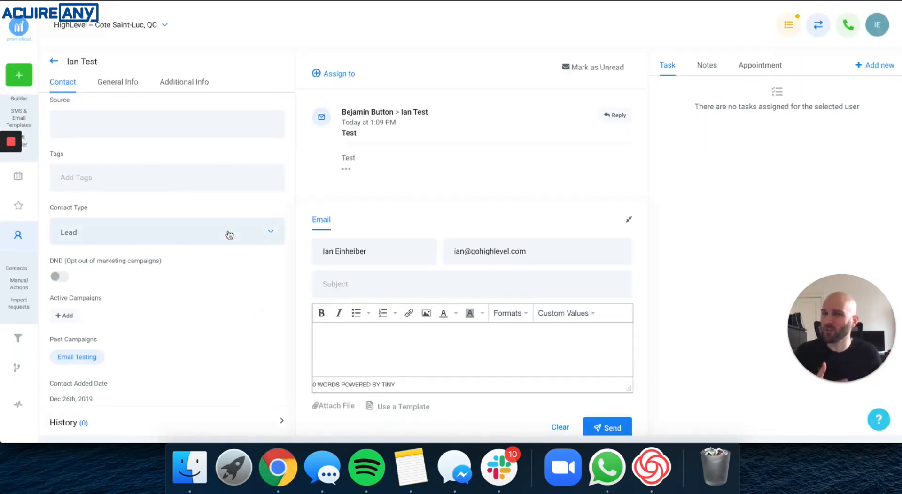
click(53, 61)
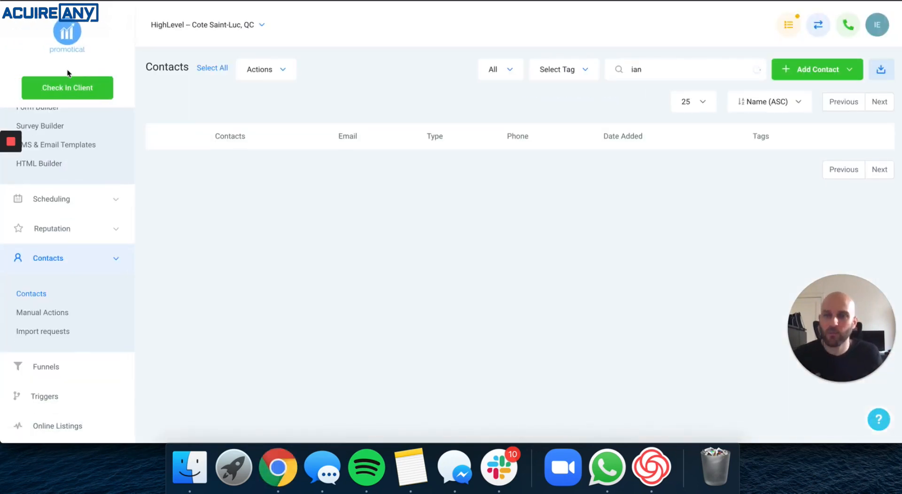
click(55, 257)
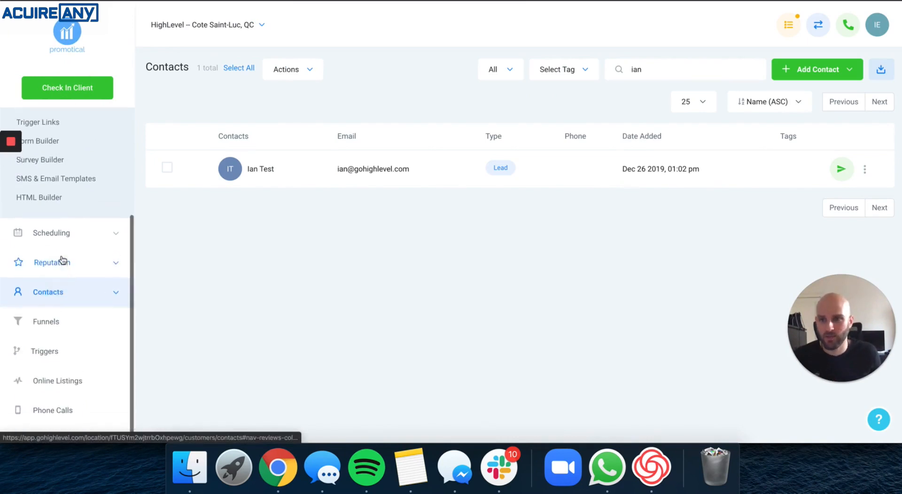
scroll(63, 253, up, 3)
click(72, 191)
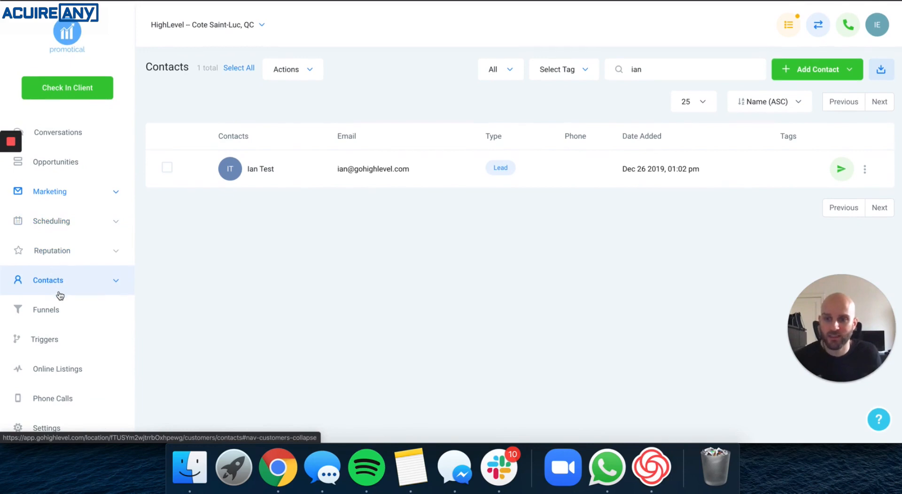
click(57, 429)
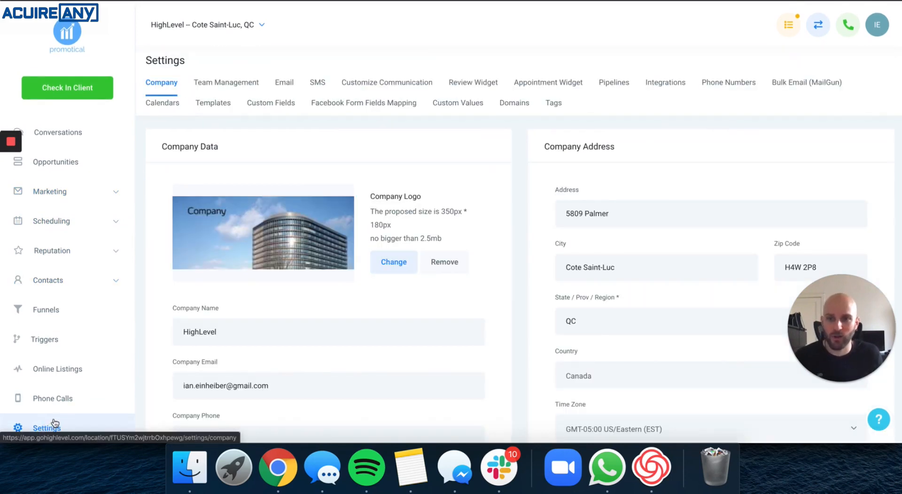
scroll(190, 164, down, 3)
drag(190, 165, 234, 258)
click(277, 213)
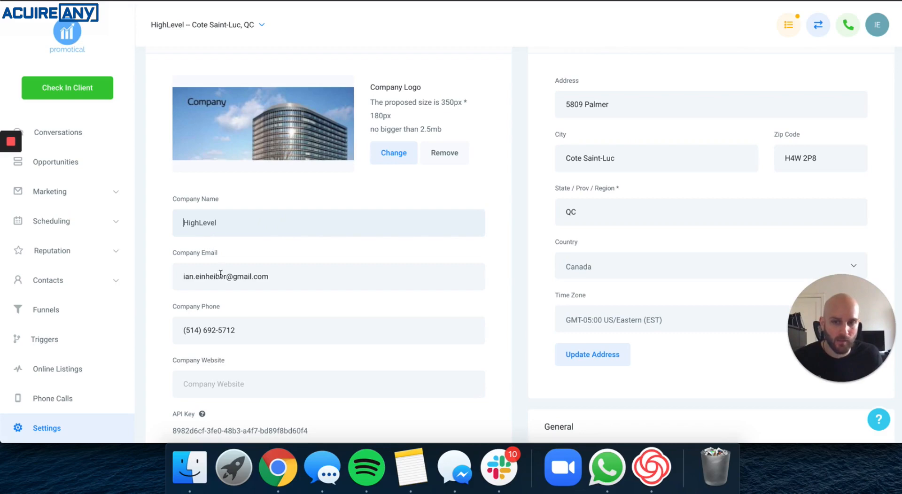
Open the Email Testing campaign from Marketing Campaigns and review its configuration's users and From address.
scroll(47, 263, up, 2)
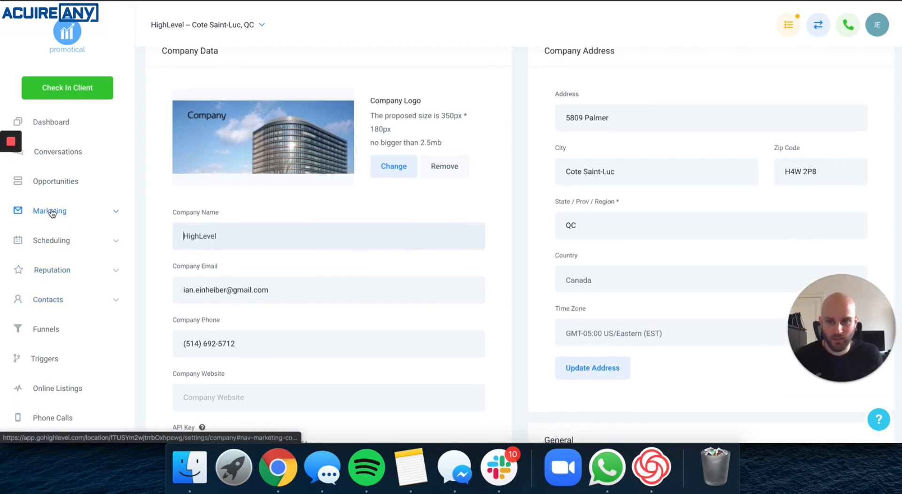
click(52, 213)
click(41, 246)
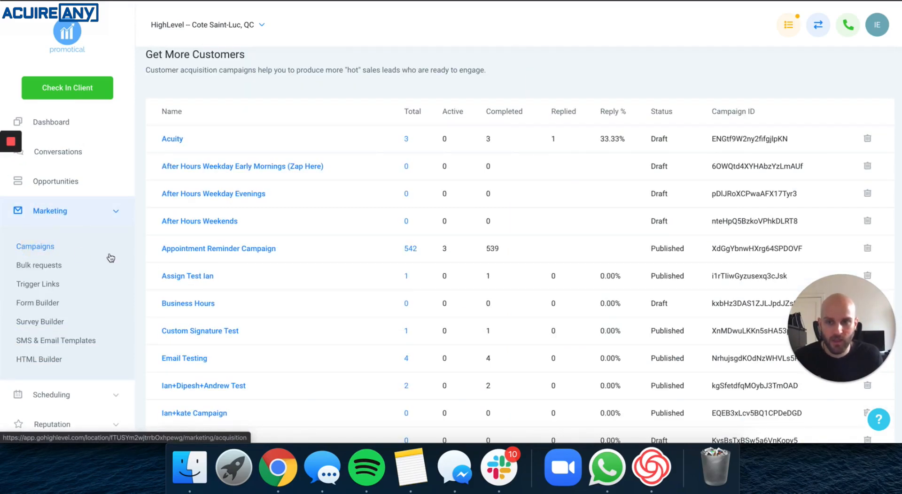
scroll(179, 301, down, 1)
click(186, 326)
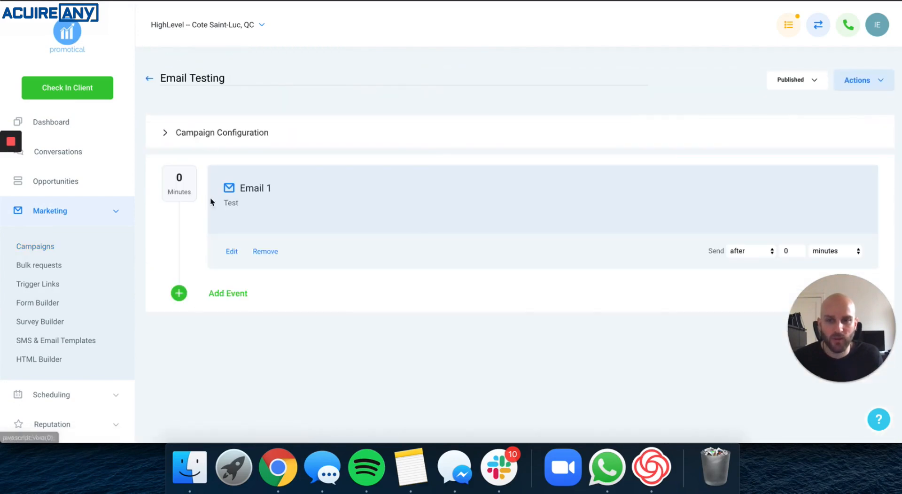
click(207, 133)
scroll(263, 246, down, 2)
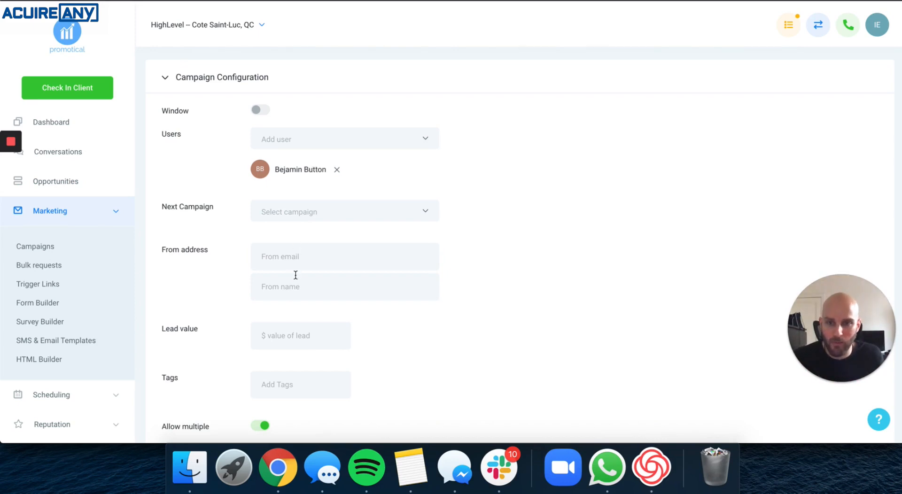
scroll(47, 278, down, 2)
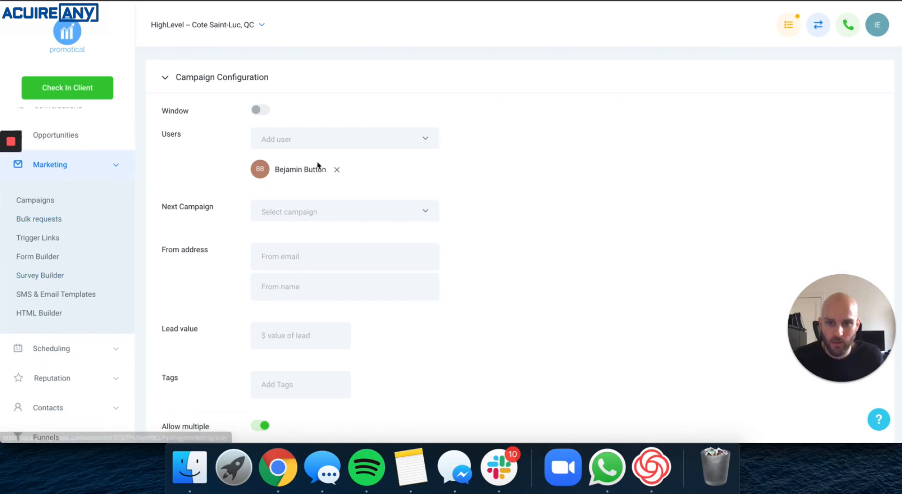
scroll(48, 260, down, 5)
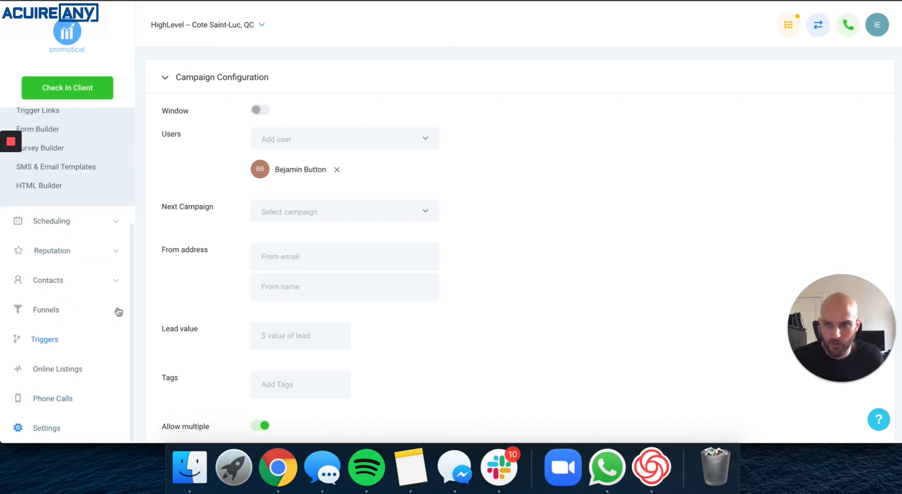
Review team members' emails in Team Management, then reopen the Email Testing campaign configuration.
click(47, 428)
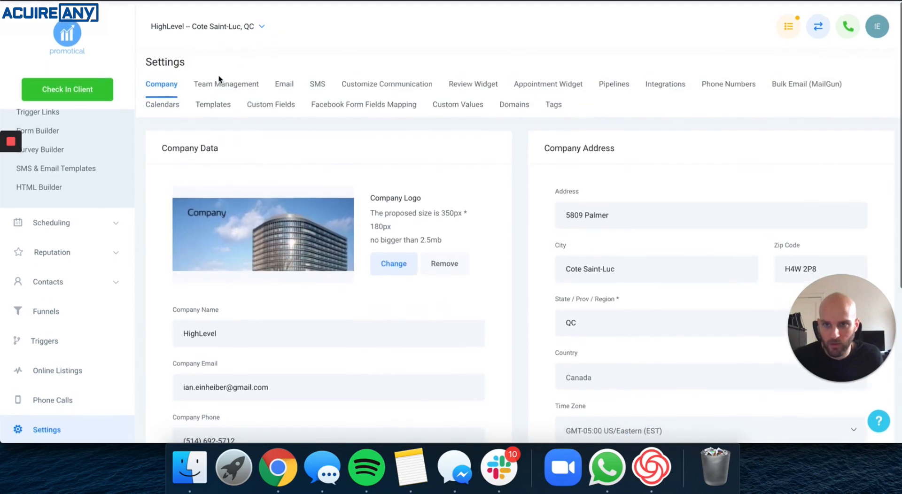
click(219, 82)
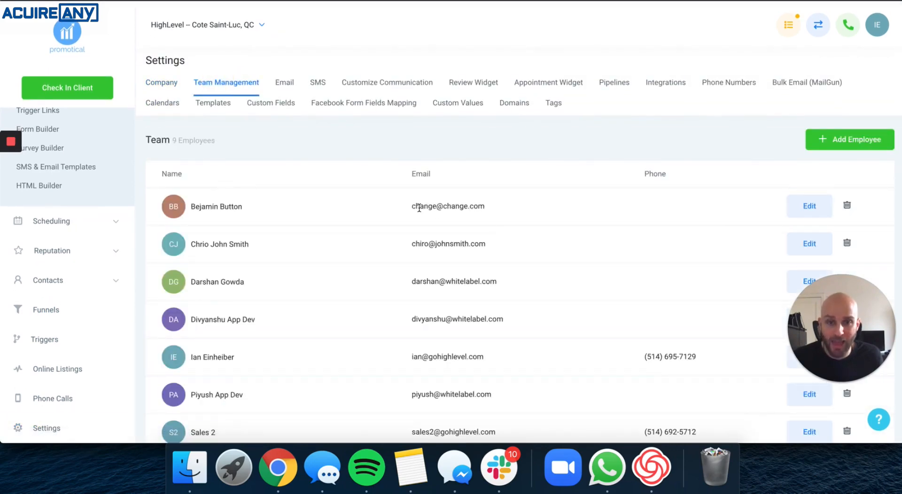
scroll(70, 225, up, 3)
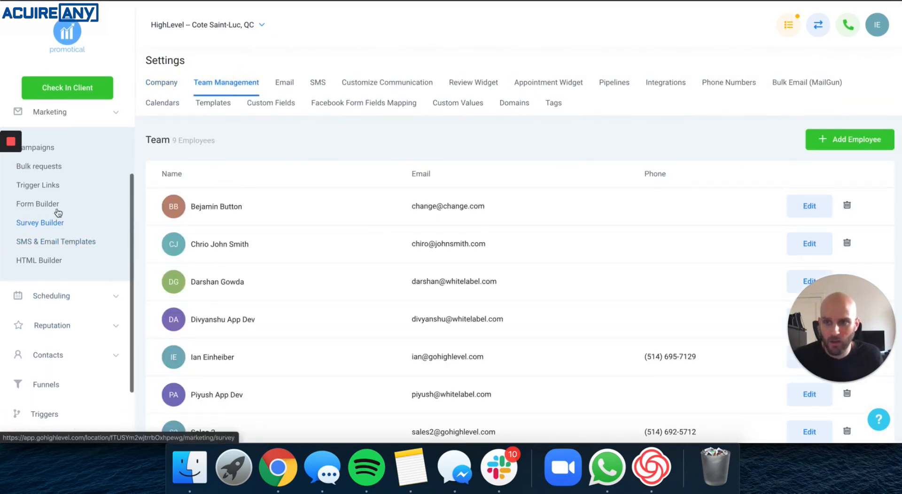
click(41, 150)
scroll(234, 277, down, 5)
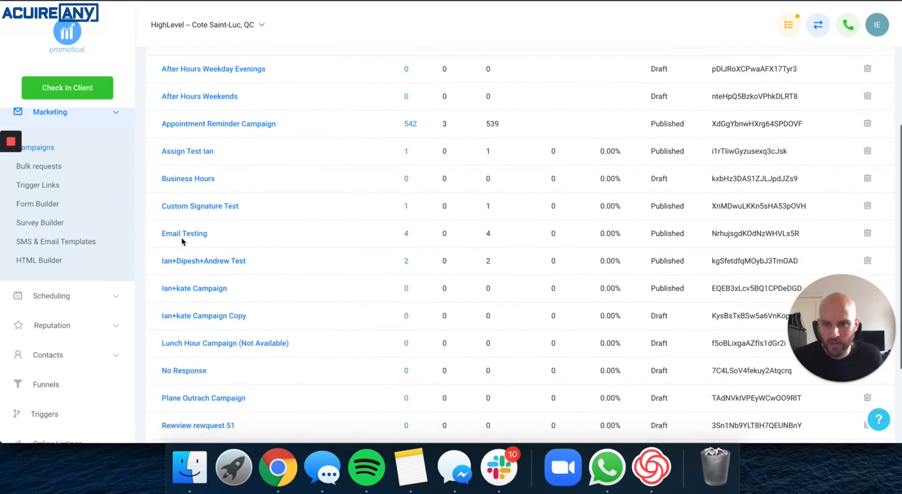
click(186, 235)
click(239, 141)
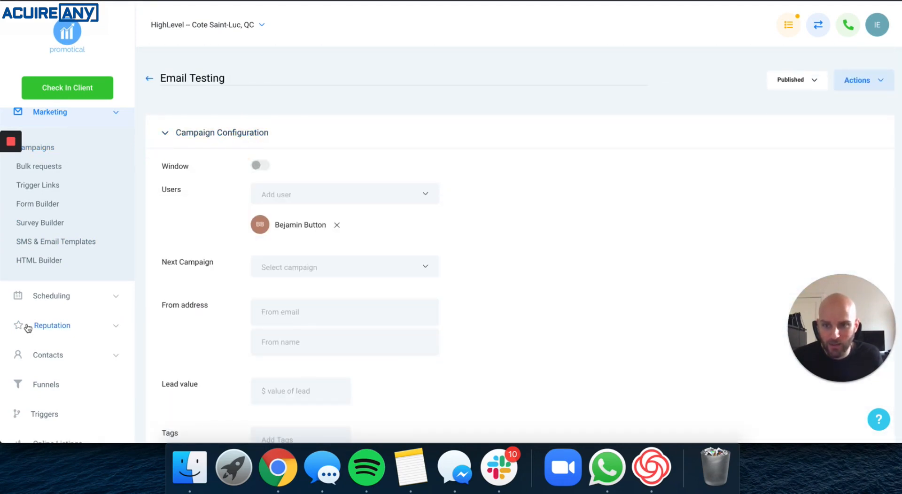
Reopen the company Settings and view the Company Email field.
scroll(28, 328, down, 3)
click(19, 427)
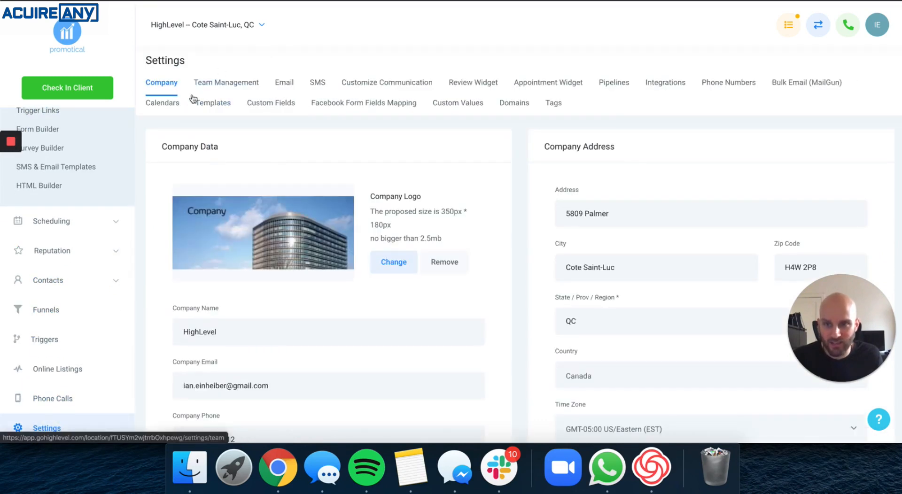
scroll(183, 96, down, 3)
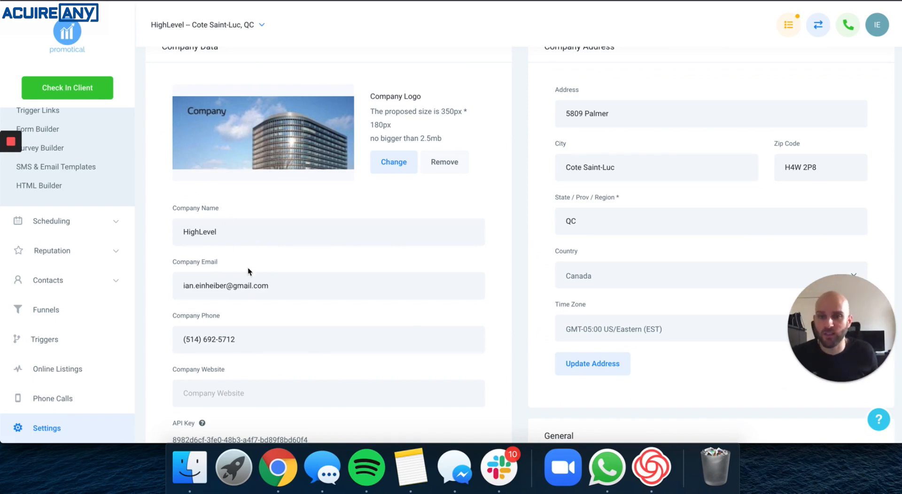
Switch to Gmail, open the earlier Test email from reply and select its sender address.
right_click(281, 487)
click(300, 305)
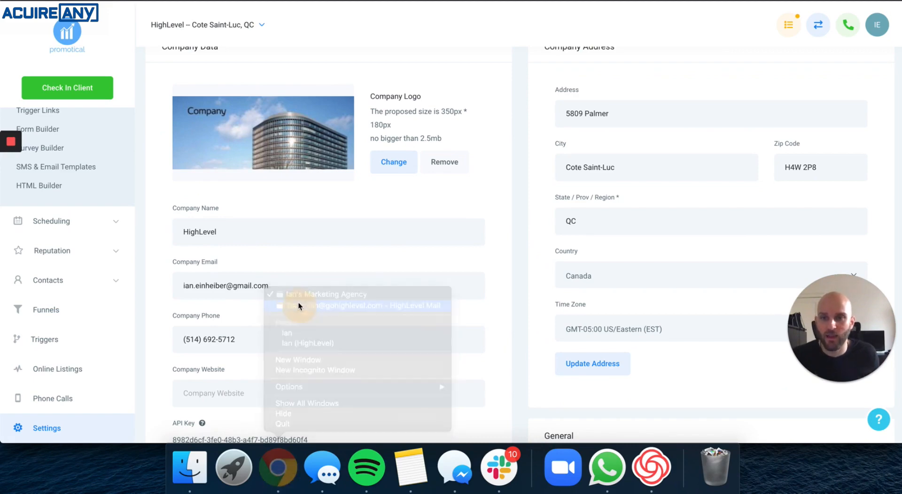
click(153, 49)
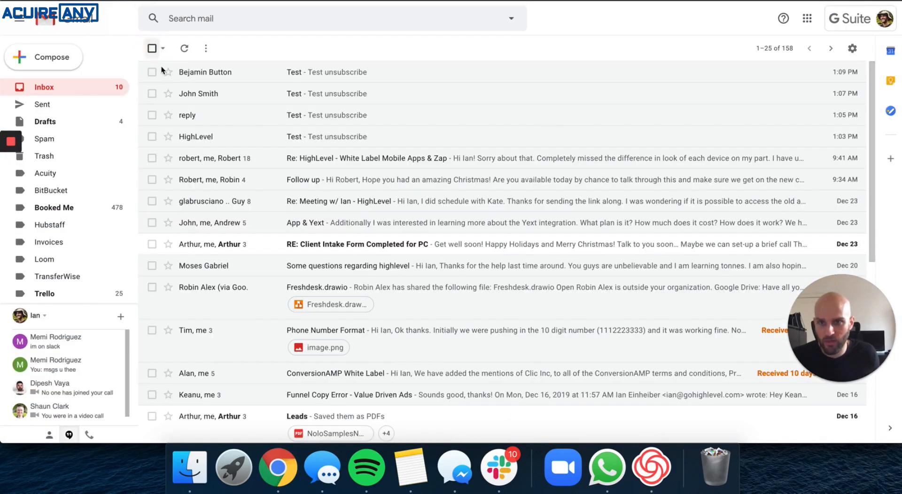
click(185, 114)
drag(289, 108, 176, 111)
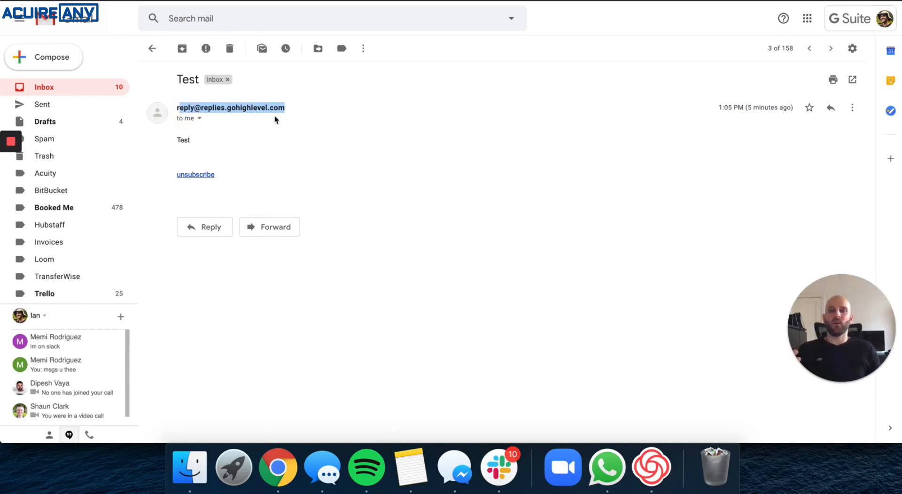